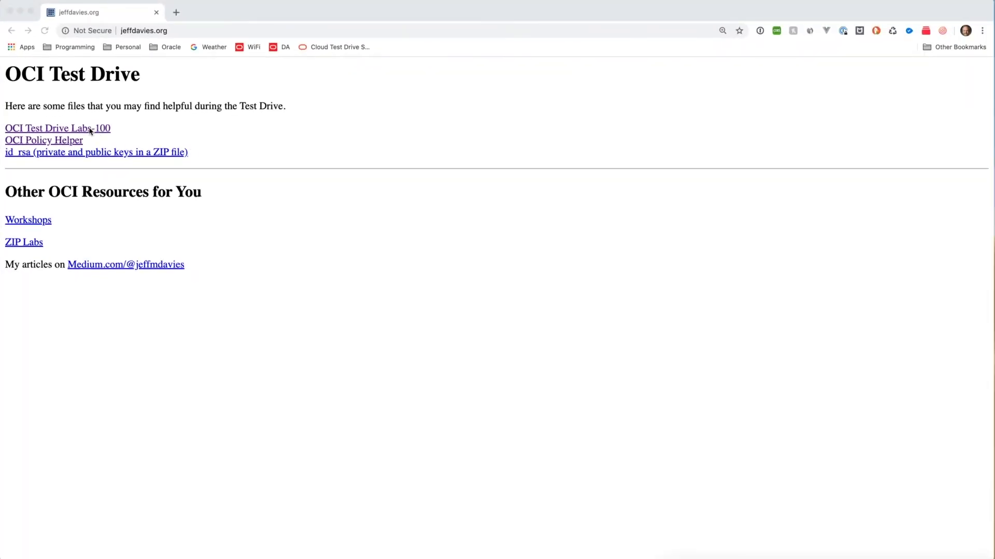
Open the OCI Test Drive Labs-100 link in a new tab and go to the Level 100 Compute lab
right_click(87, 132)
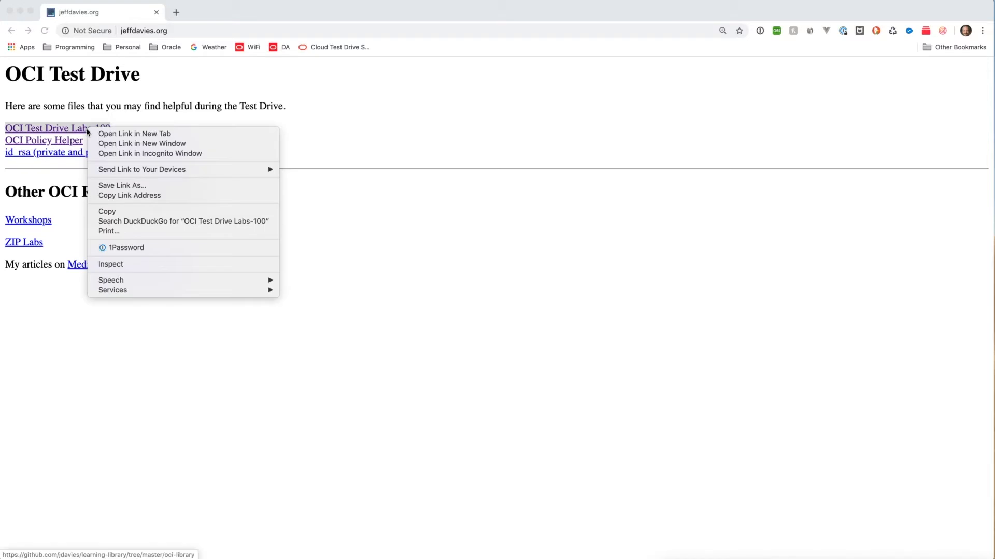
click(120, 135)
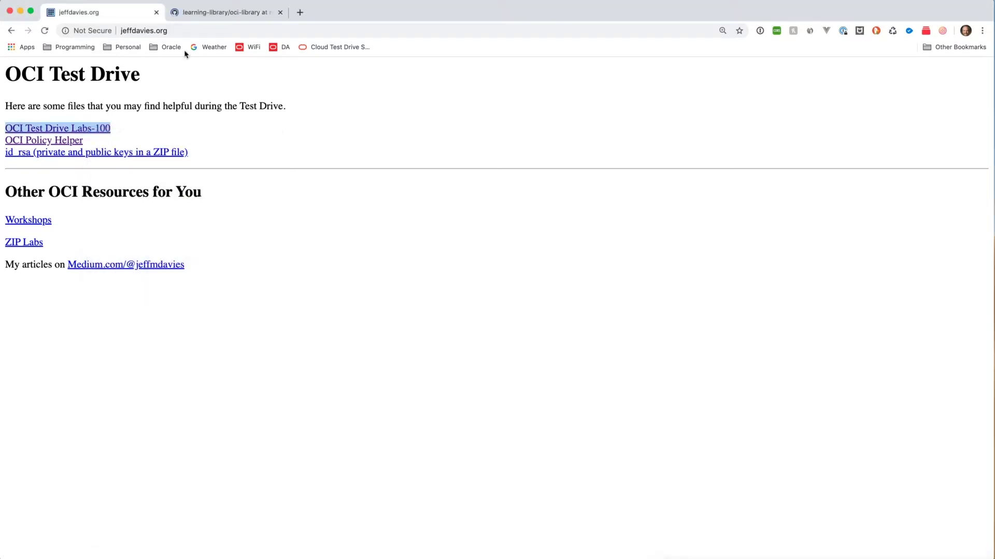
click(206, 13)
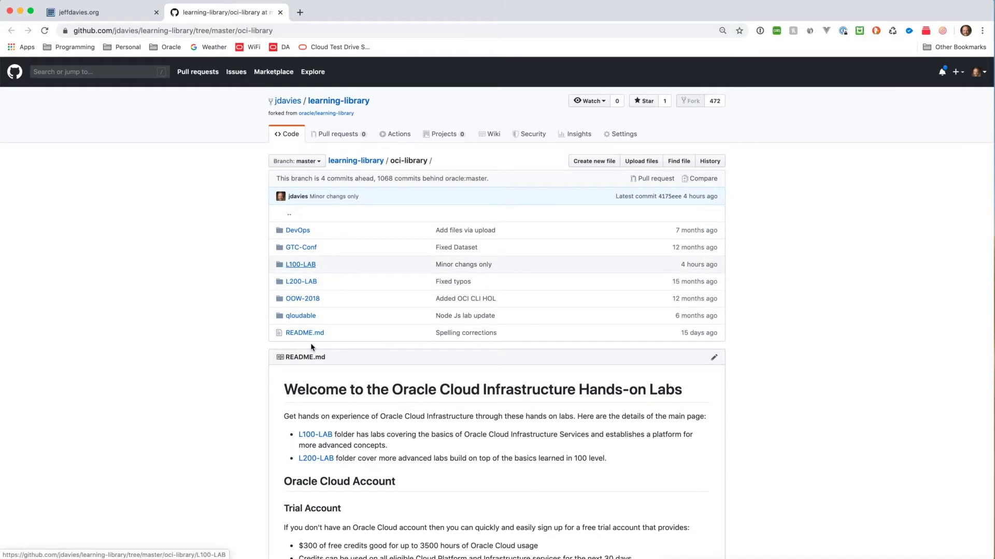
click(316, 434)
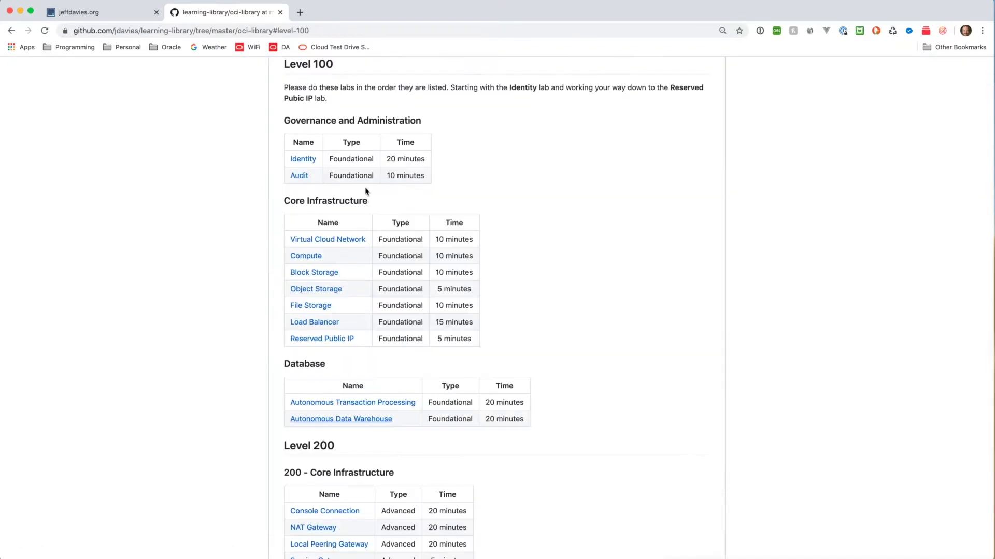
click(305, 256)
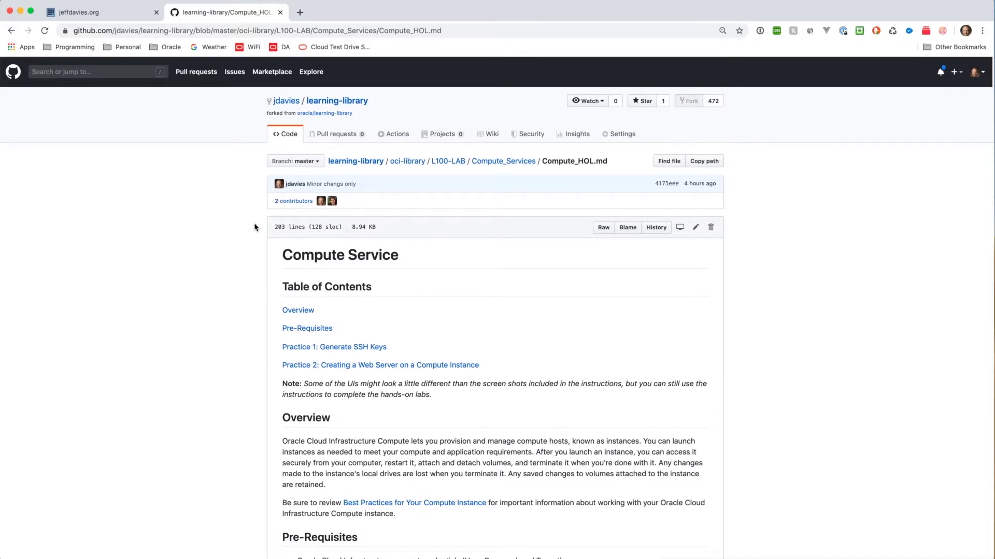
Read the Compute lab's overview, prerequisites and the Mac/Linux instructions of Practice 1 for generating SSH keys
scroll(496, 337, down, 3)
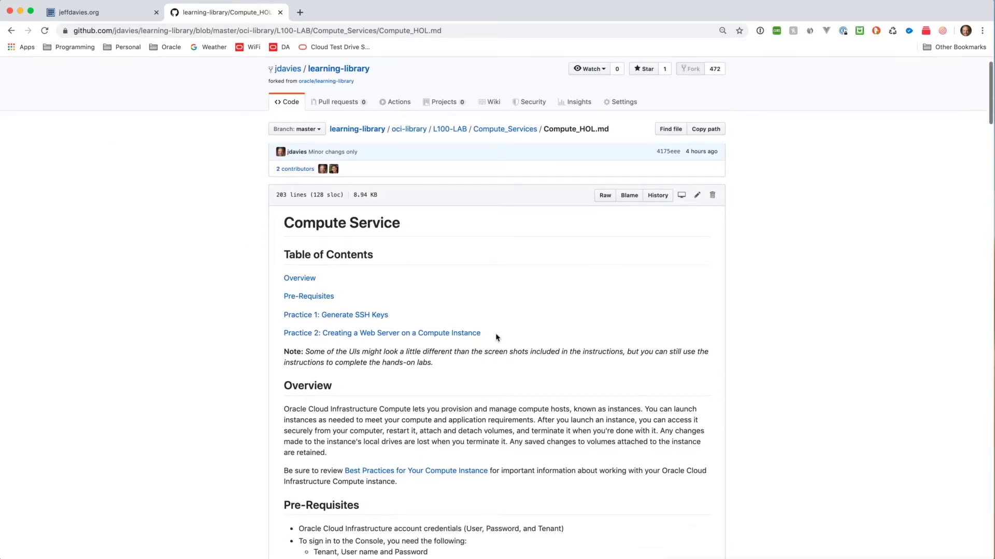
scroll(495, 338, down, 2)
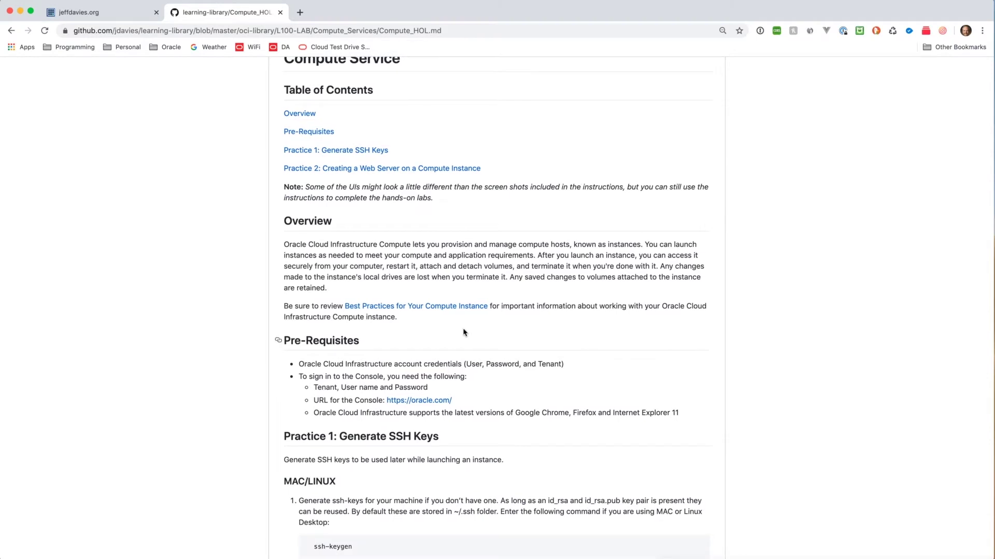
scroll(409, 344, up, 1)
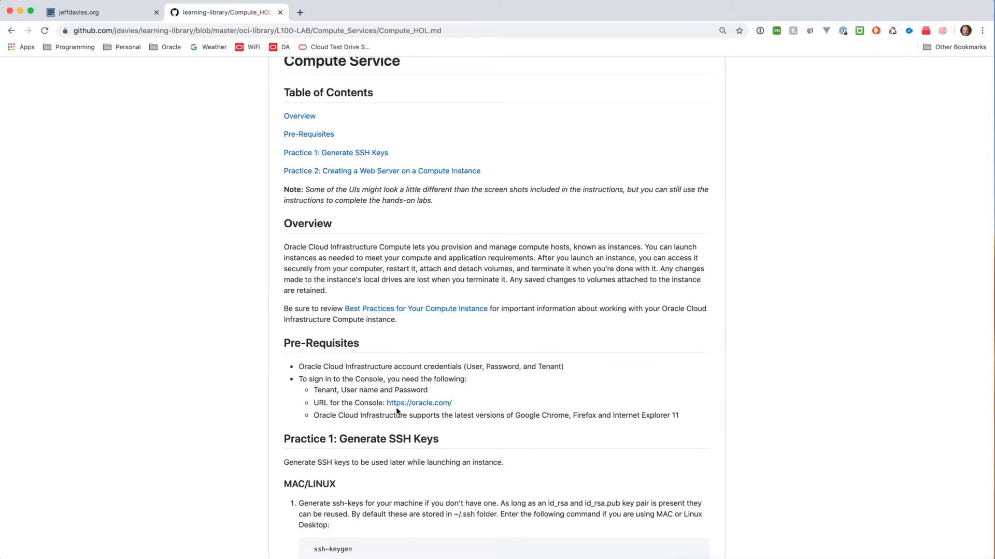
scroll(398, 410, down, 5)
scroll(398, 411, down, 4)
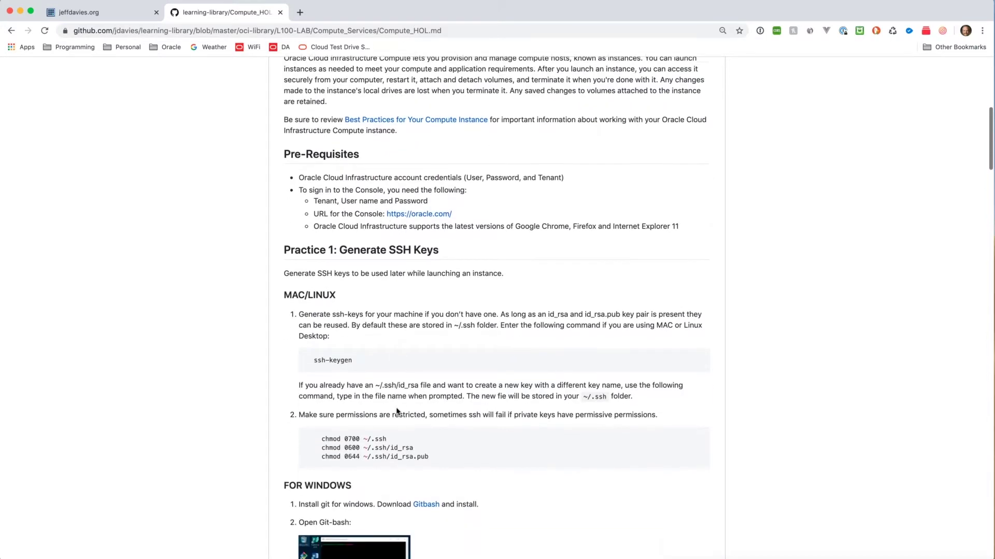
scroll(397, 411, down, 2)
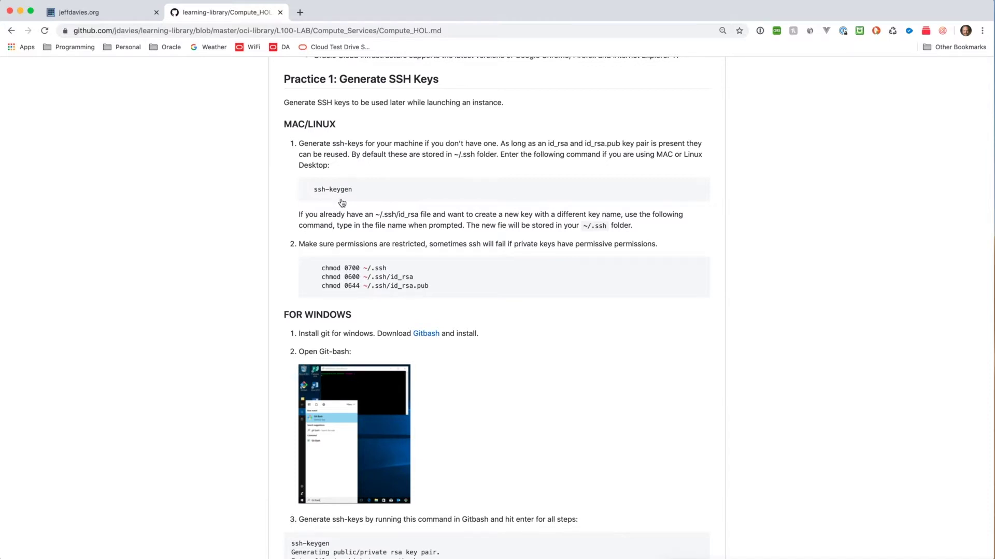
Switch to the terminal, list the files in the ~/.ssh folder and place the window beside the lab instructions
key(super+Tab)
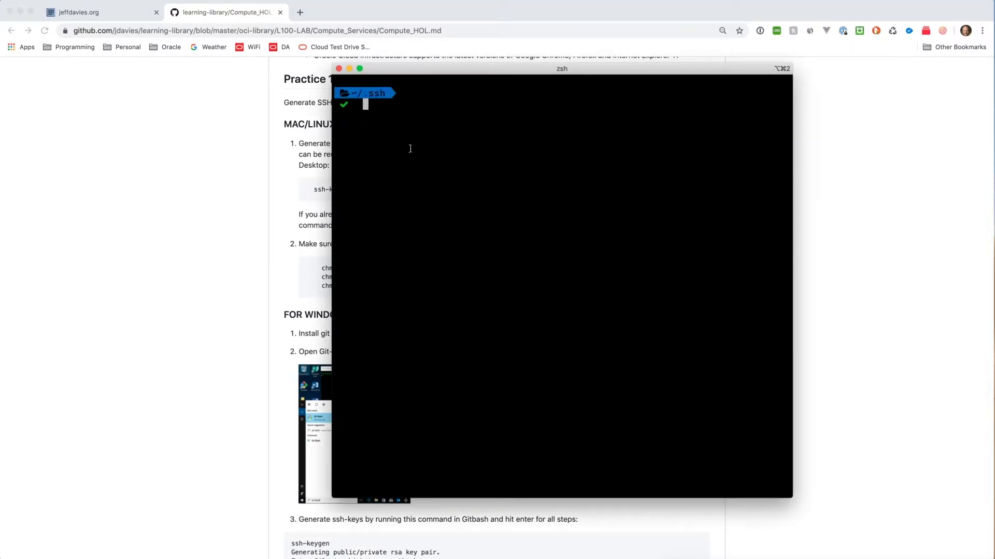
drag(350, 93, 393, 94)
click(394, 106)
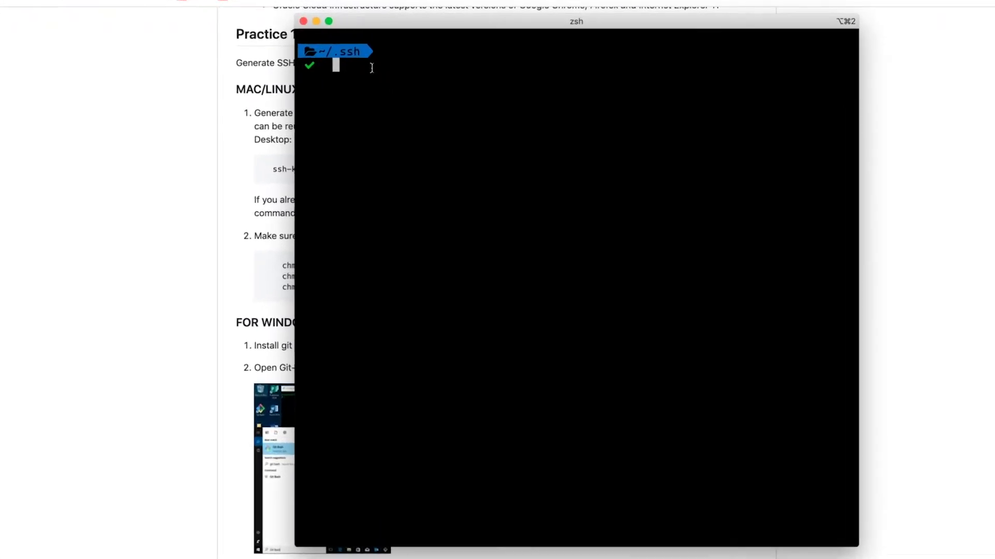
text(ls)
key(Return)
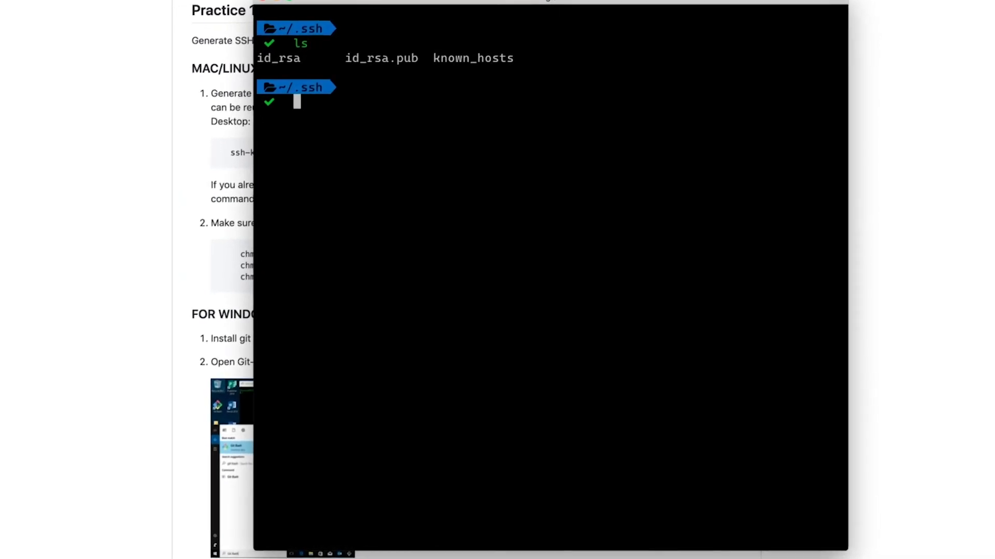
scroll(551, 277, up, 1)
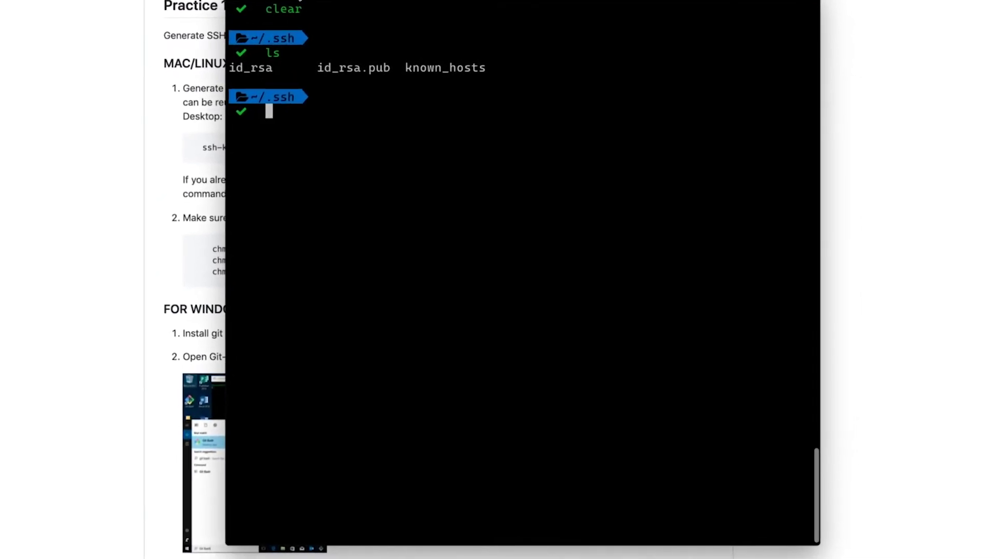
drag(298, 0, 538, 29)
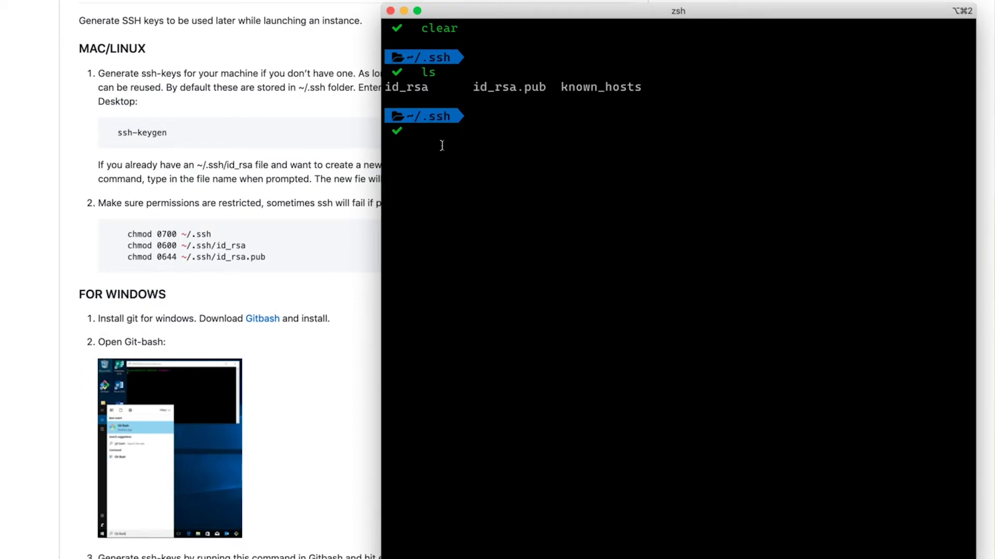
Generate an SSH key pair with ssh-keygen, saved as oci_key with an empty passphrase, and list the folder's files
text(ssh)
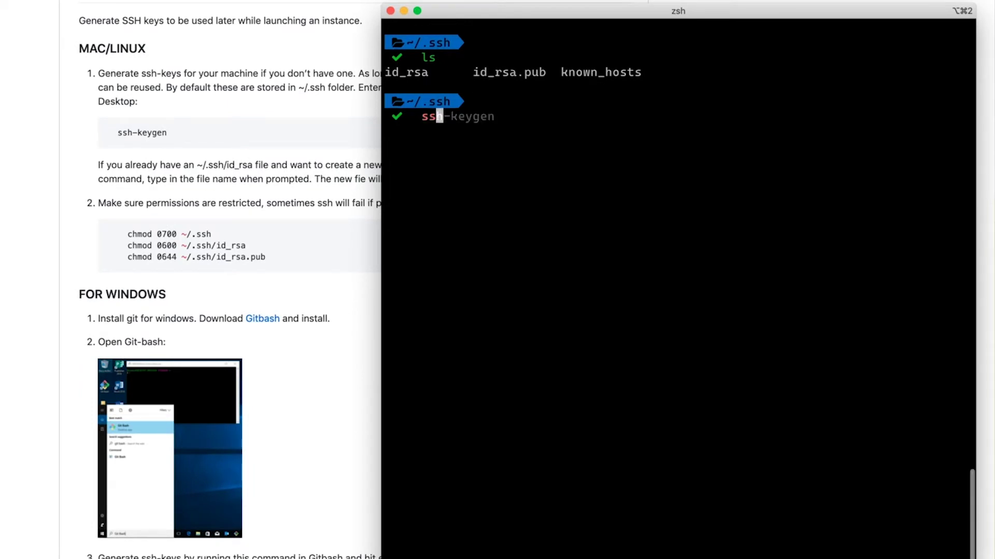
text(-keygen)
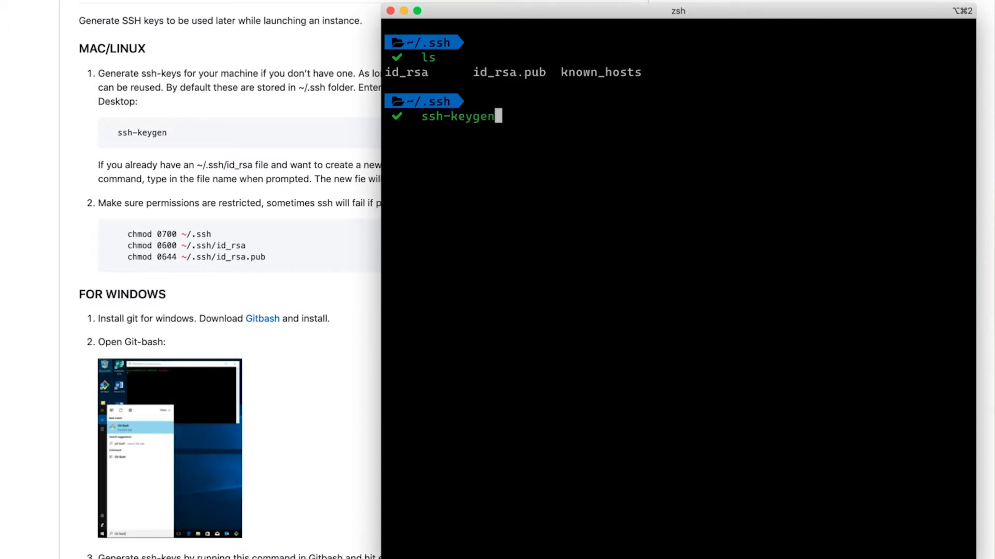
key(Return)
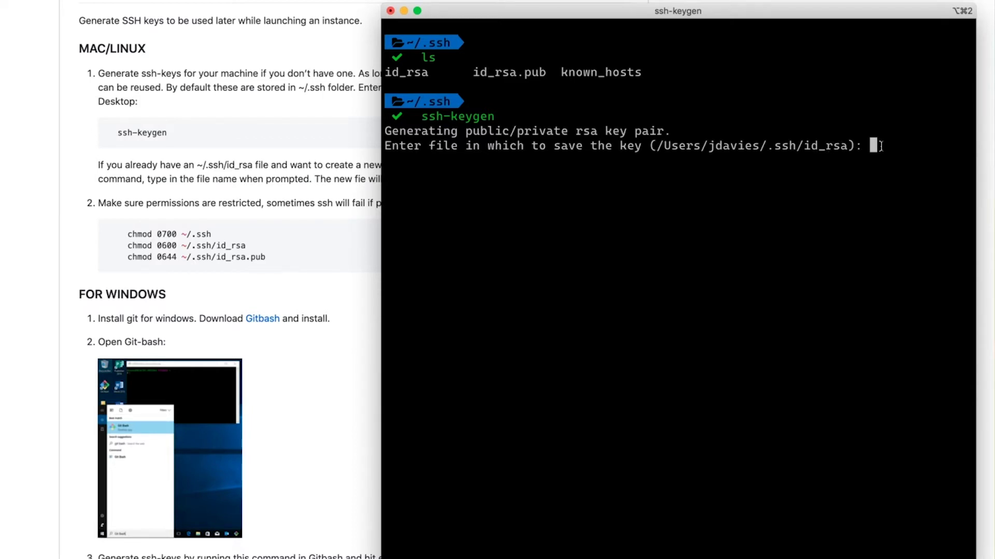
text(oci_key)
key(Return)
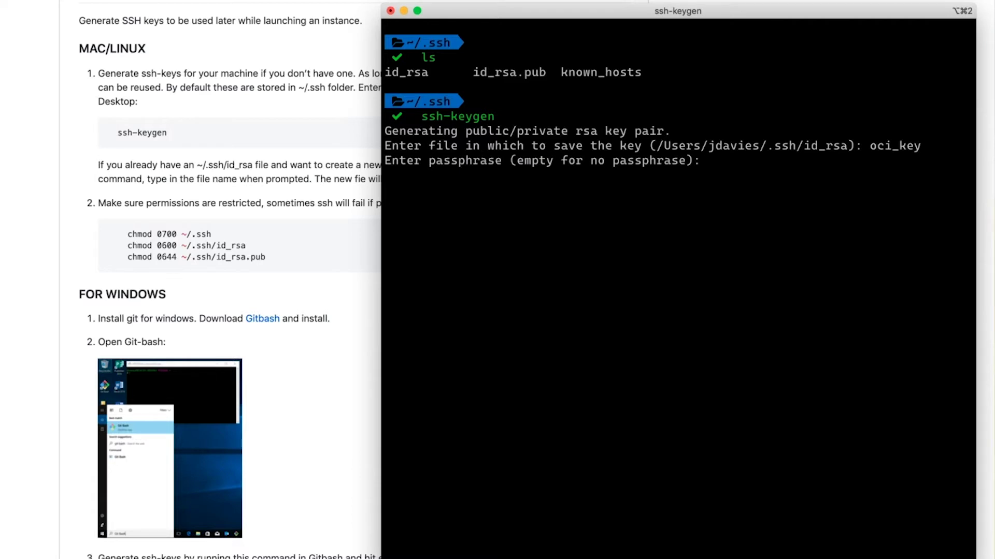
key(Return)
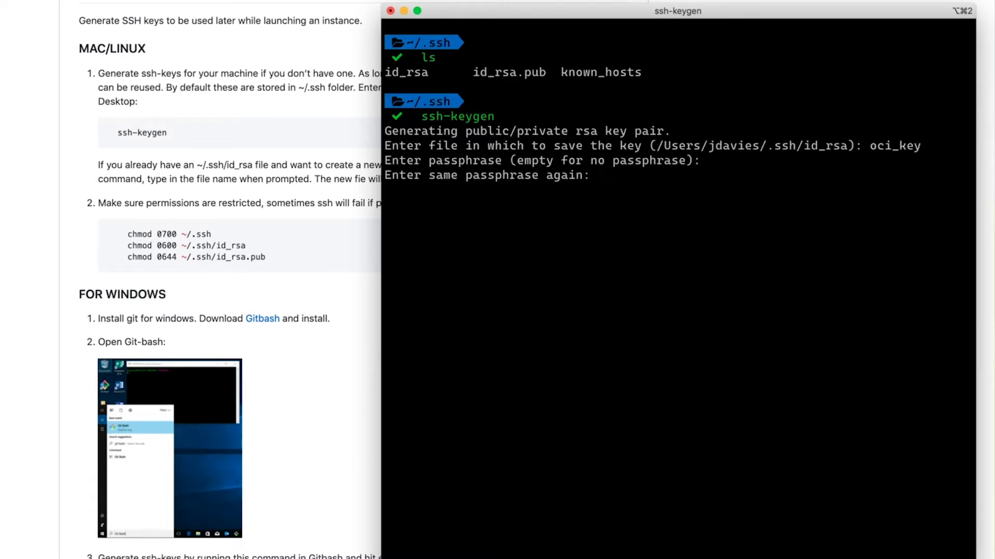
key(Return)
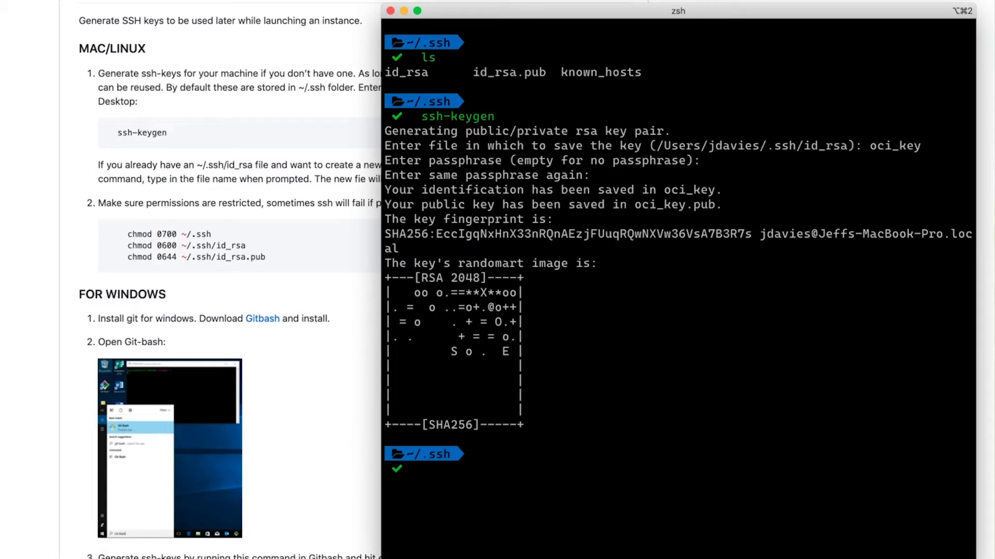
text(ls)
key(Return)
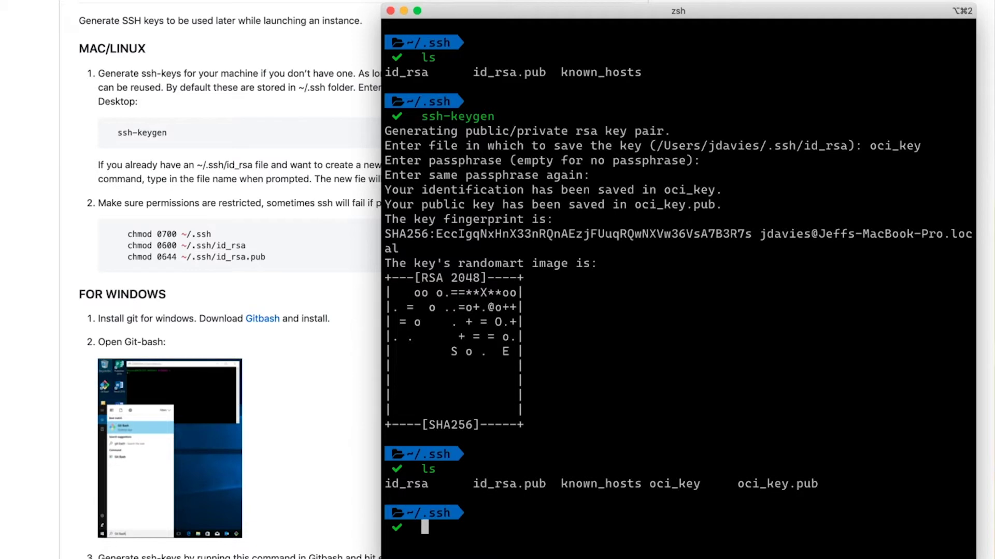
Return to the lab guide in the browser and read the Gitbash instructions, the 4096-bit ssh-keygen example and the Practice 2 introduction
click(300, 148)
scroll(300, 150, down, 3)
scroll(300, 148, down, 7)
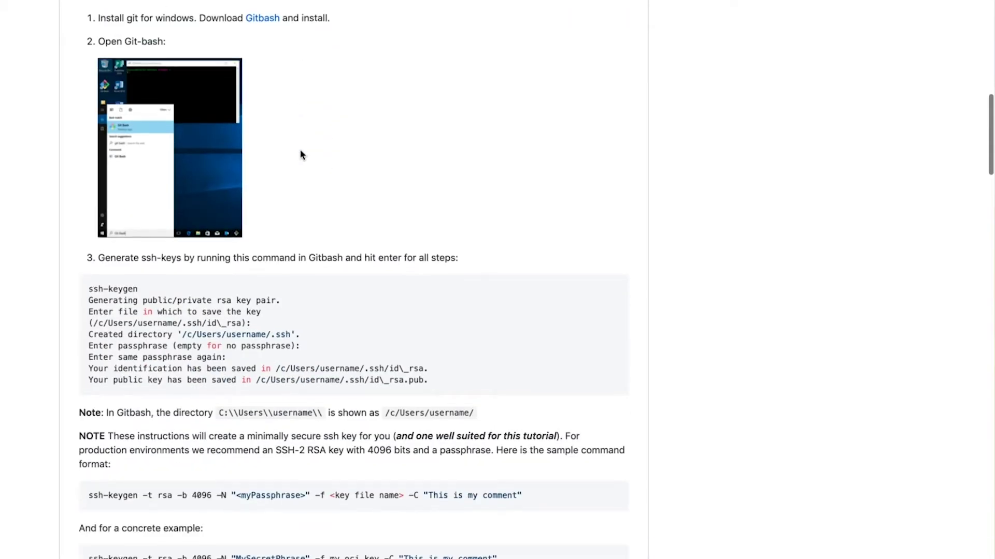
scroll(301, 154, down, 3)
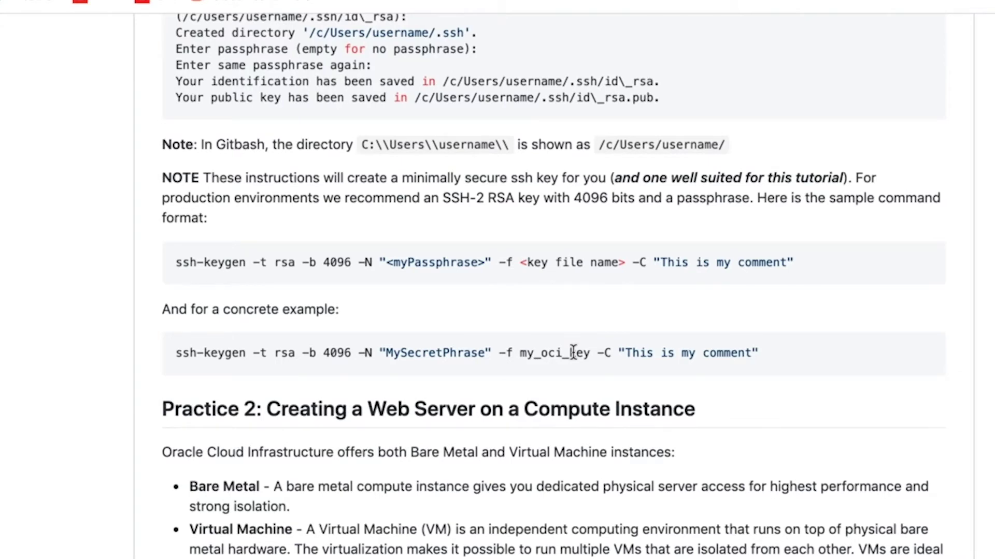
scroll(573, 353, down, 4)
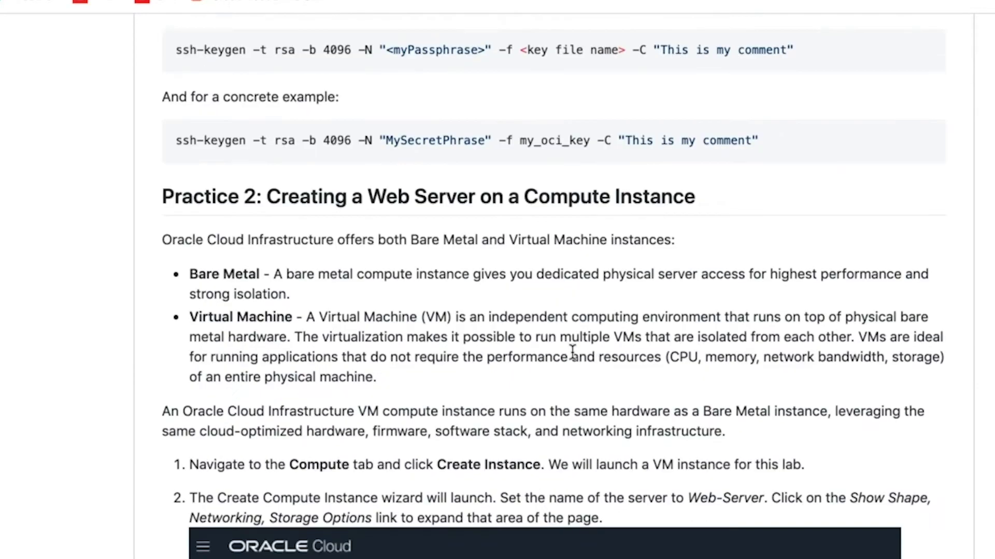
scroll(573, 352, down, 1)
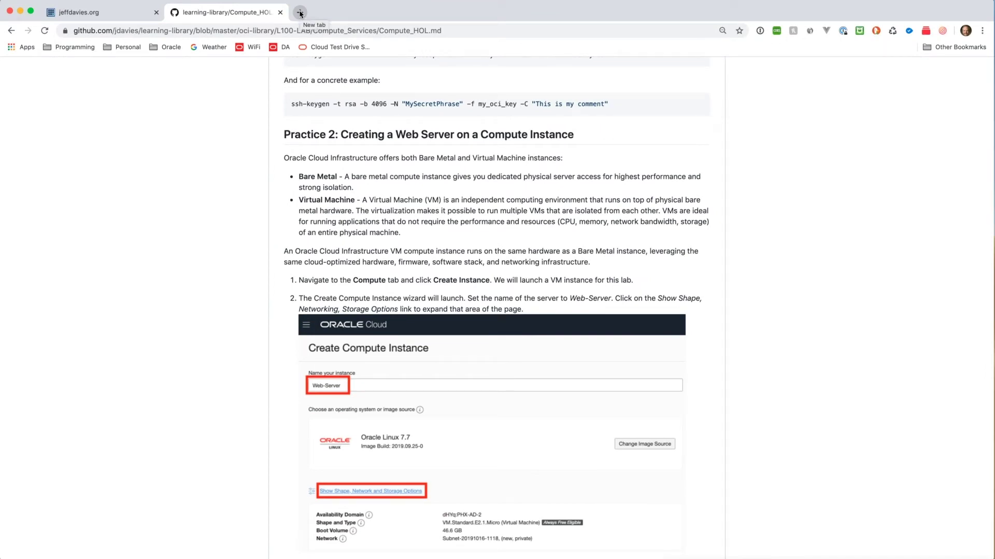
Open oracle.com in a new browser tab and sign in to the prefilled Oracle Cloud account with Oracle SSO
click(300, 13)
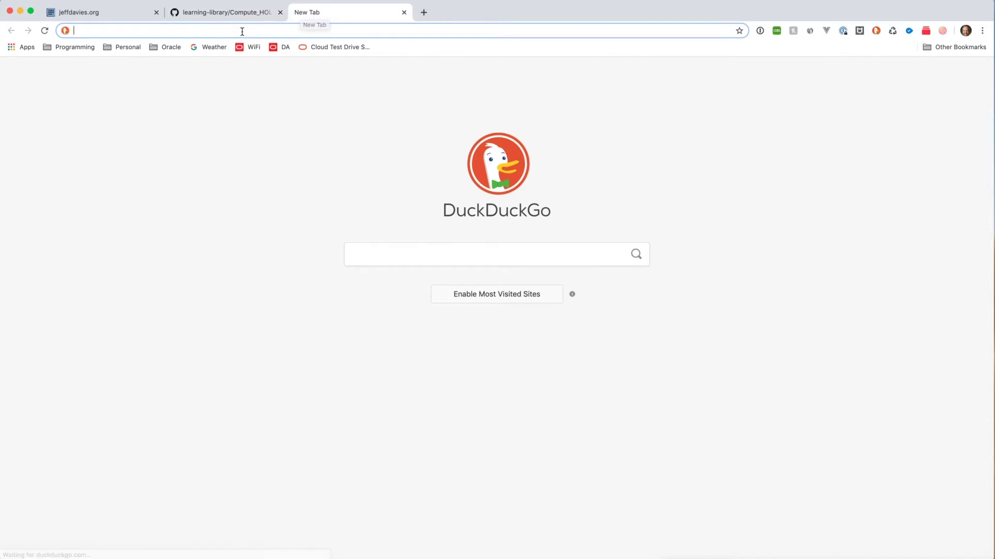
text(oracle.com)
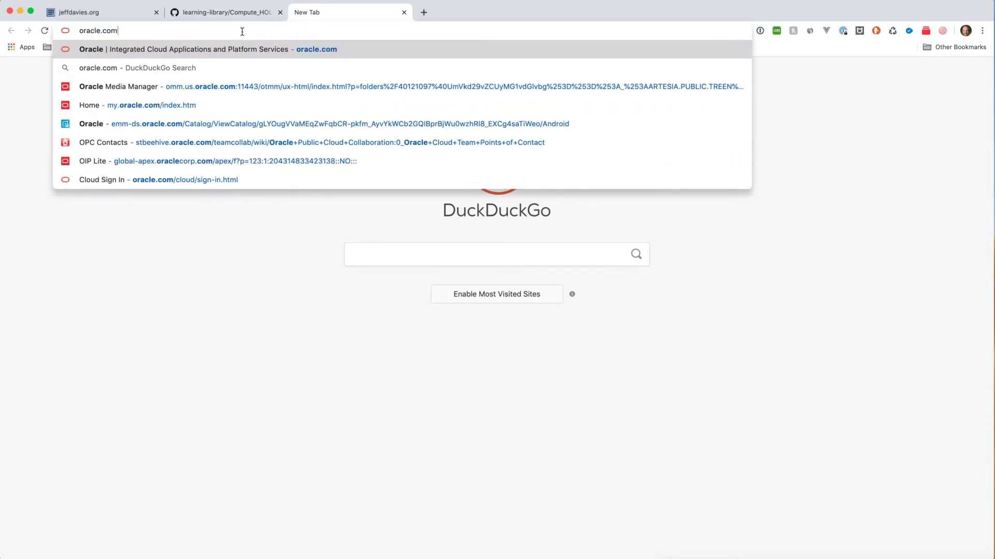
key(Return)
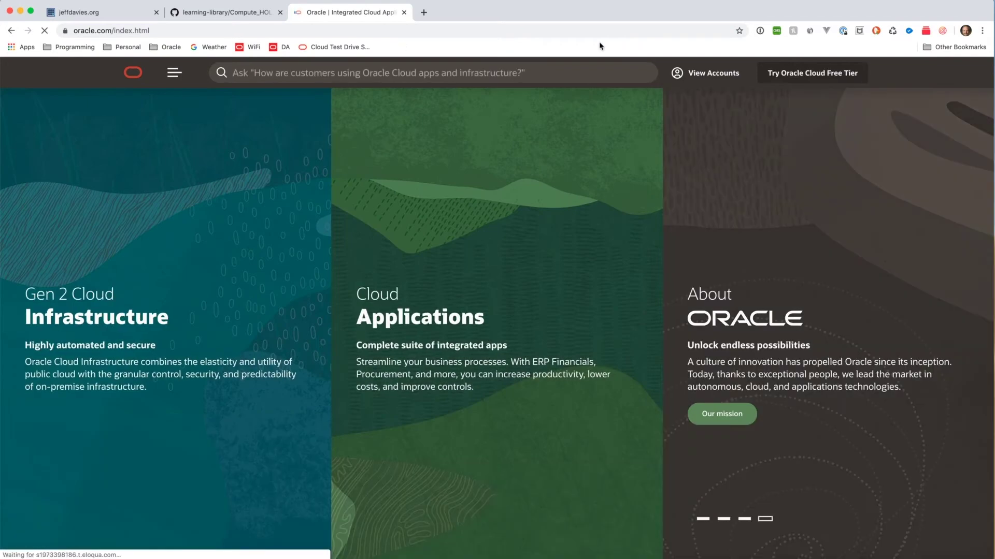
click(703, 78)
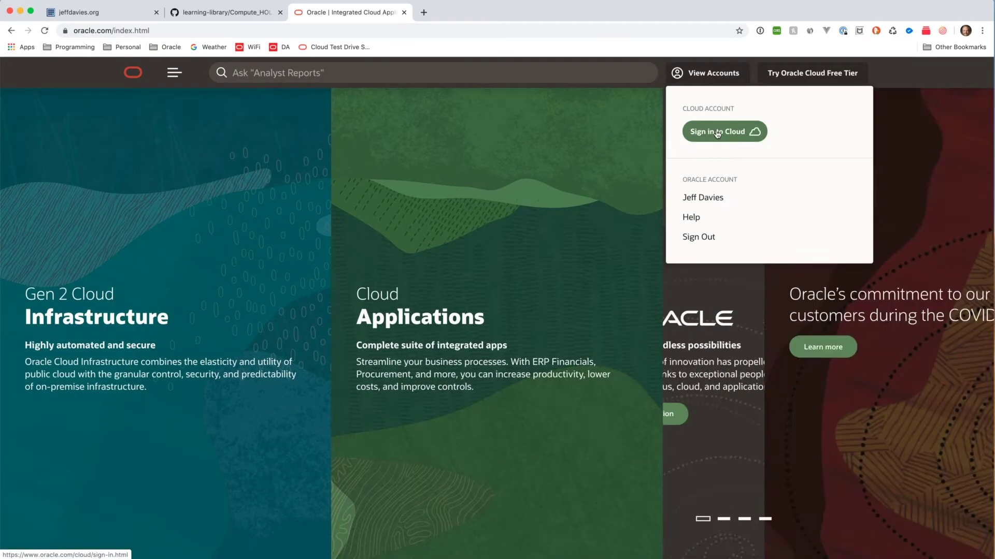
click(715, 131)
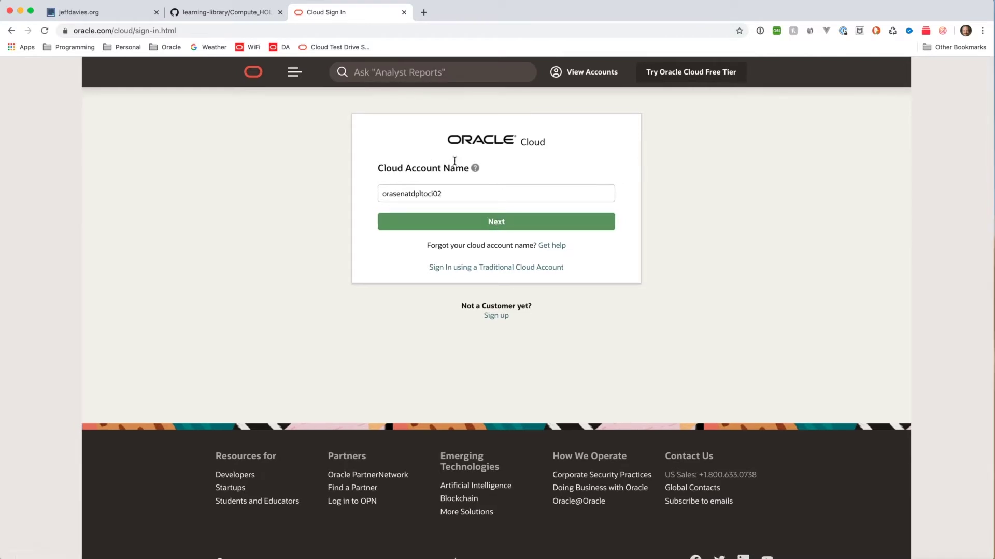
click(494, 223)
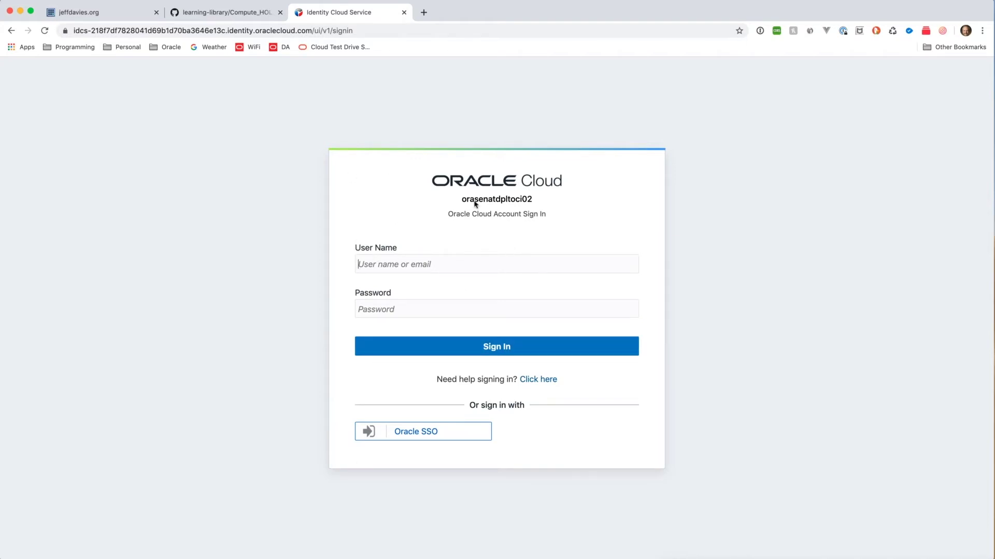
click(459, 436)
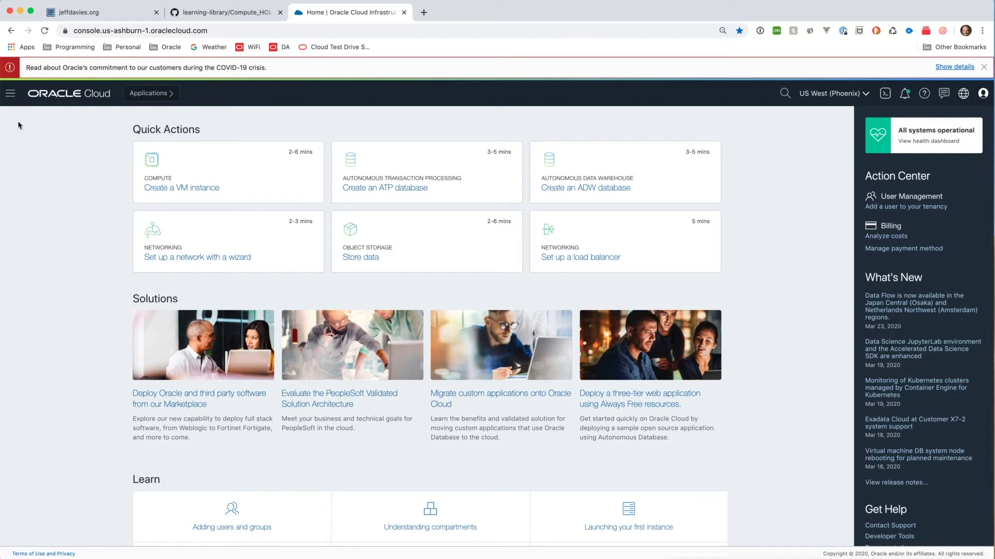
Return to the lab guide and review the first Practice 2 steps for creating a compute instance
click(218, 12)
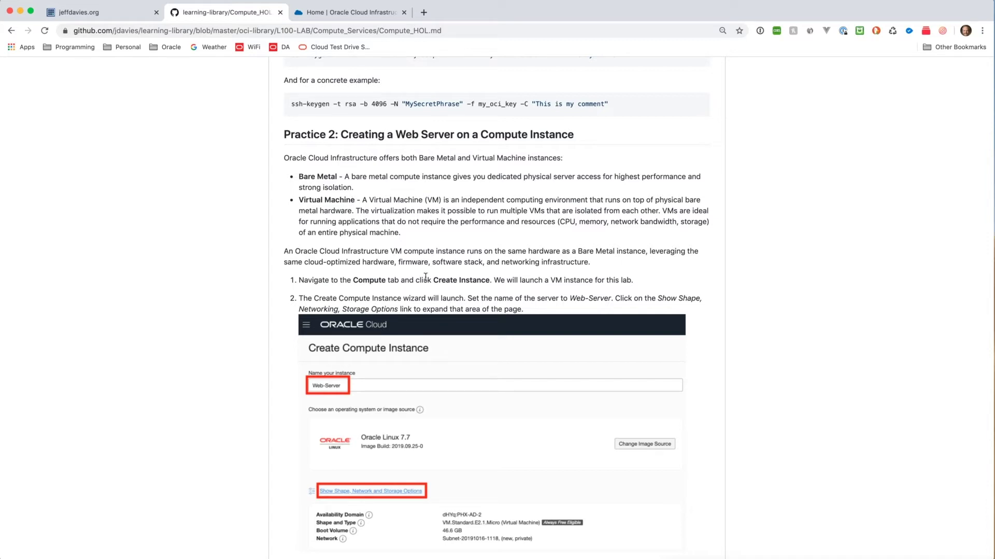
scroll(348, 260, down, 1)
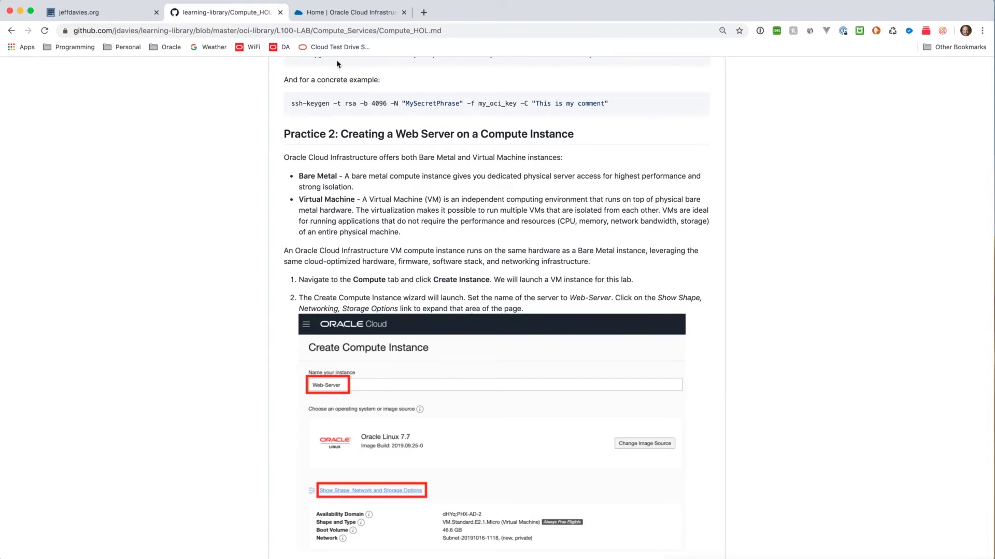
Switch to the Oracle Cloud console, start creating a compute instance in the Demo compartment and dismiss the COVID-19 notice
click(332, 20)
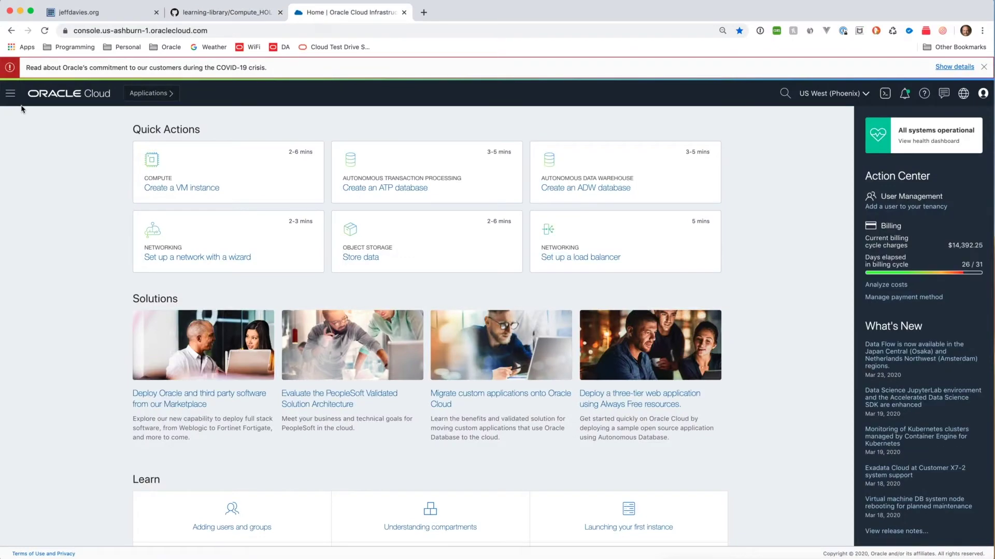
click(9, 99)
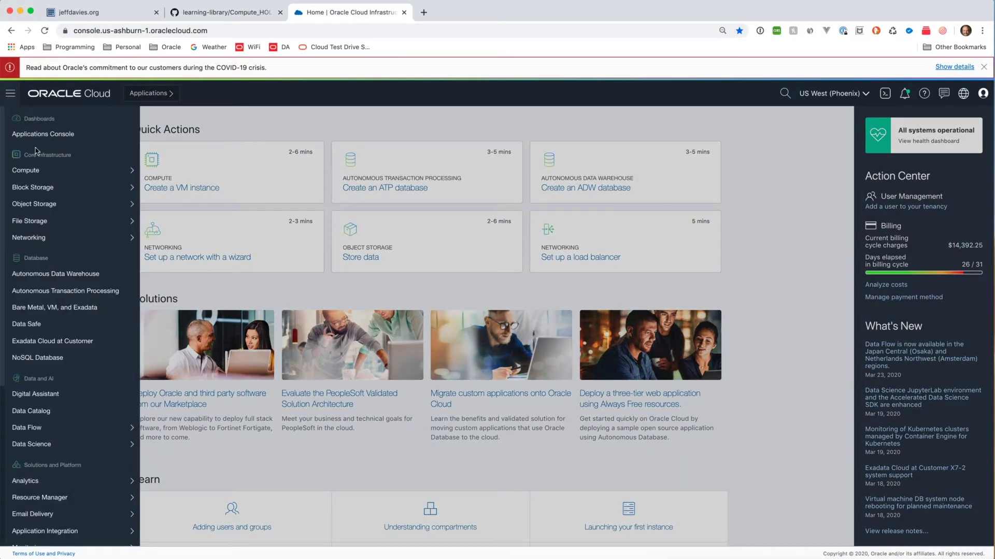
mouse_move(46, 173)
click(147, 172)
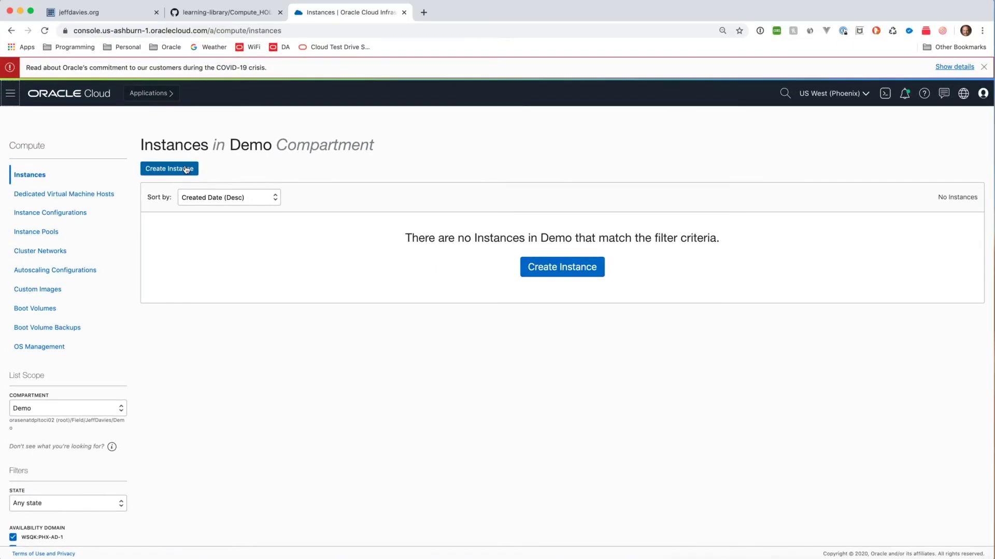
click(186, 169)
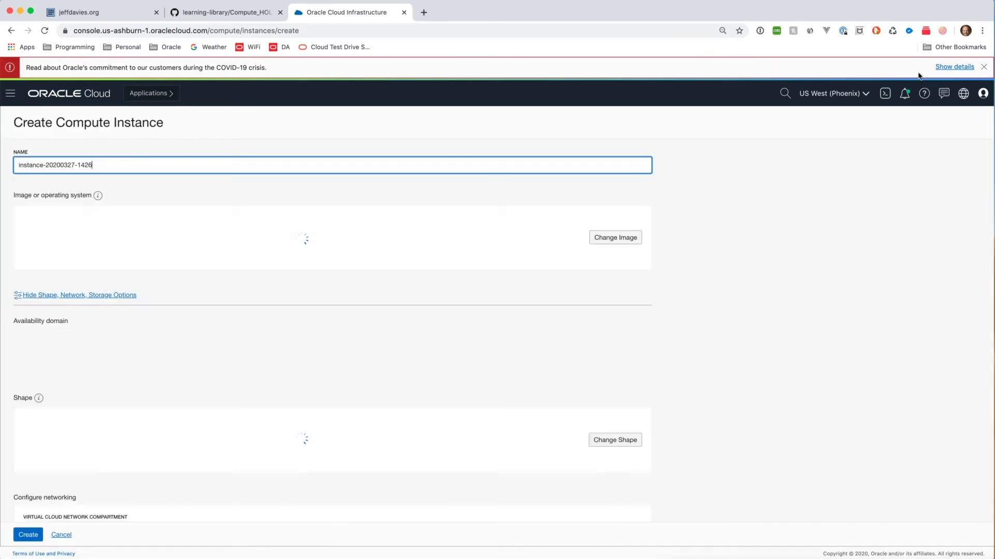
click(984, 69)
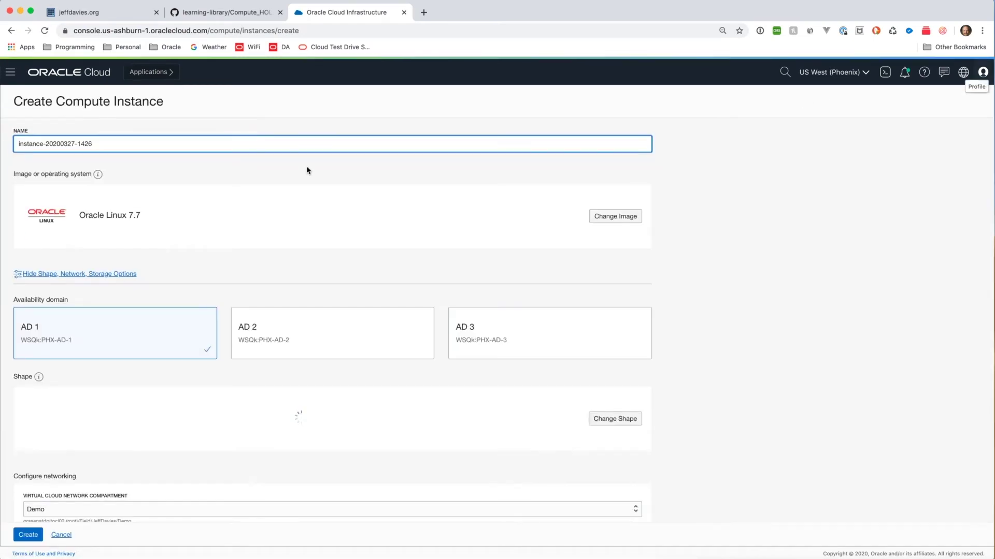
Name the new compute instance Web-Server
triple_click(92, 144)
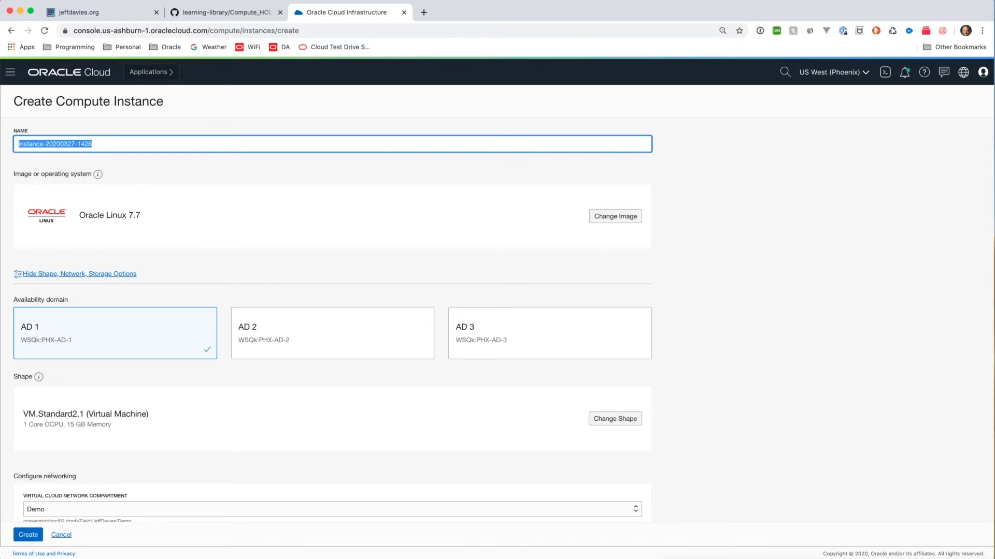
text(Web-)
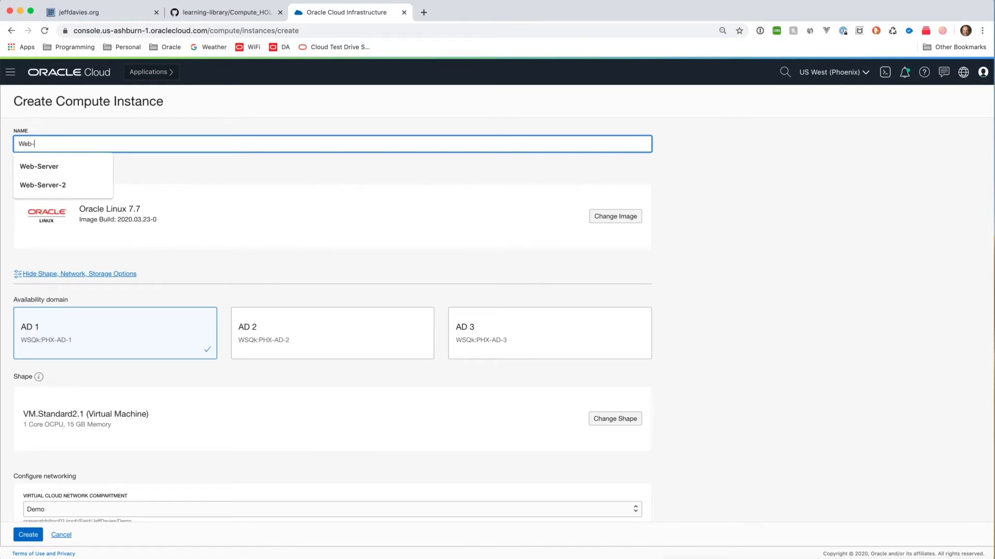
text(Serv)
key(BackSpace)
text(rver)
key(Down)
key(Return)
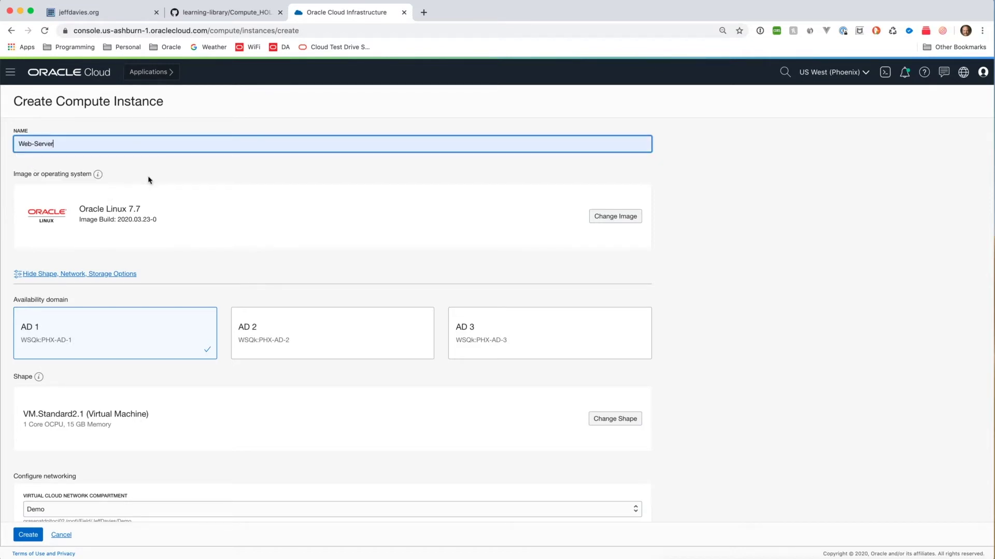
Read the lab guide's instance settings and check the new instance's shape, networking, public IP, boot volume and SSH key options against them
click(250, 12)
scroll(385, 278, down, 9)
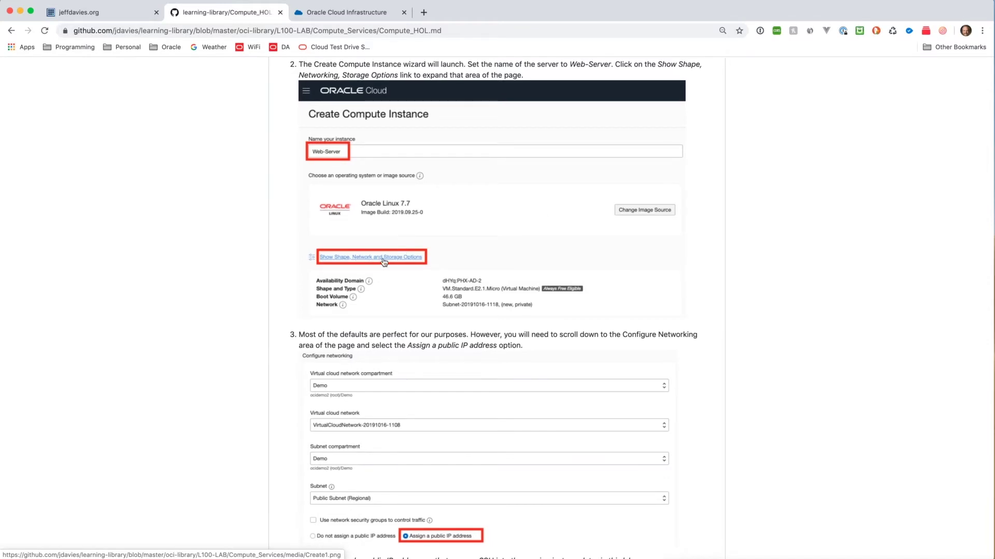
scroll(415, 259, down, 5)
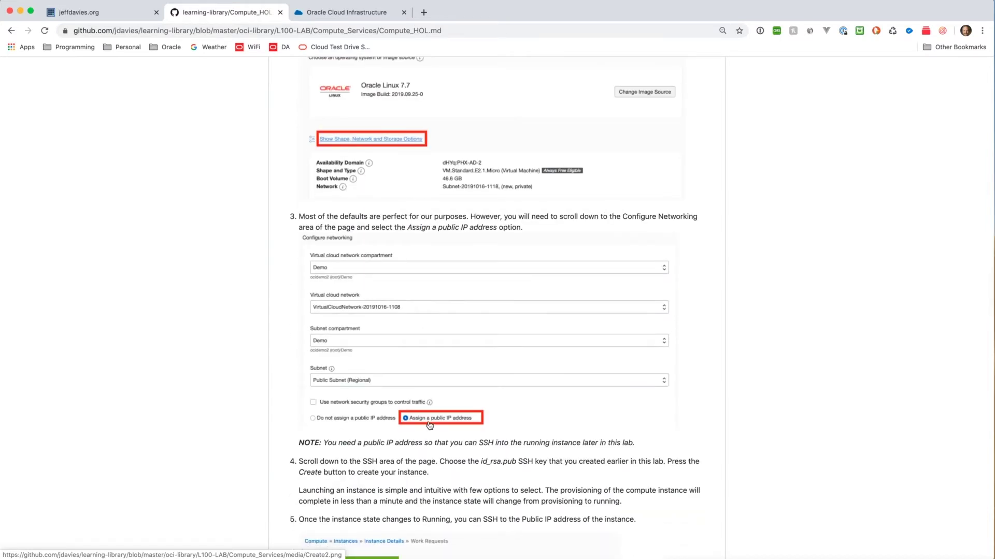
click(336, 18)
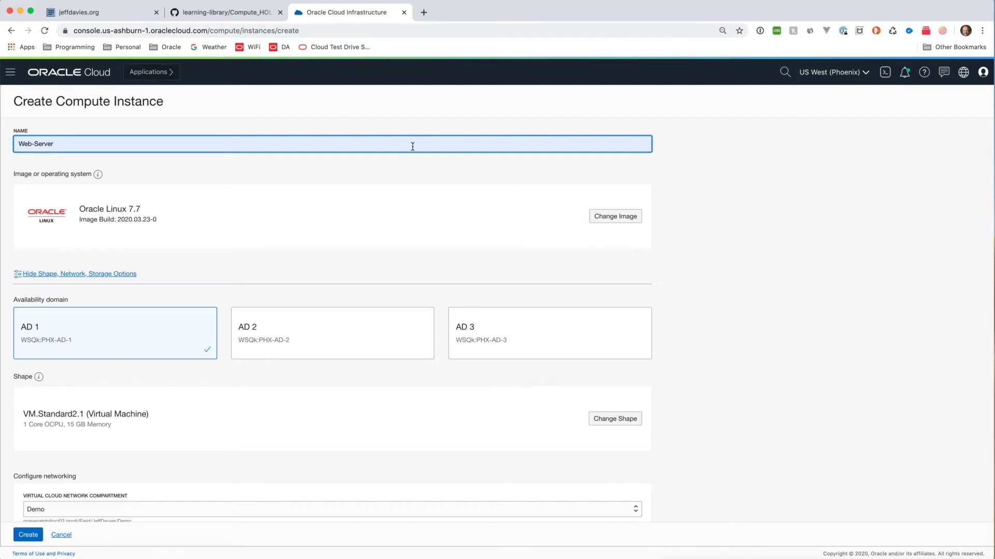
scroll(217, 247, down, 2)
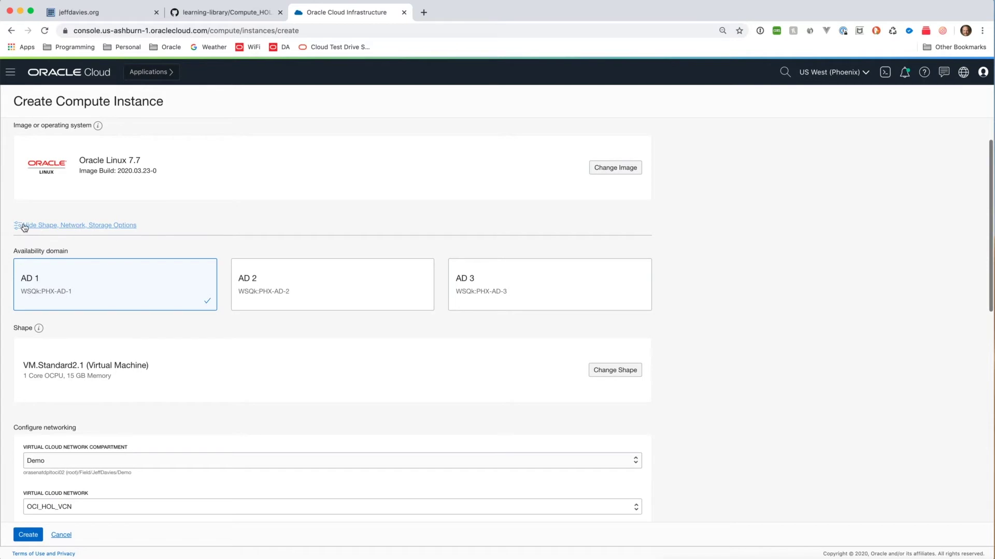
scroll(254, 236, down, 3)
scroll(254, 236, down, 5)
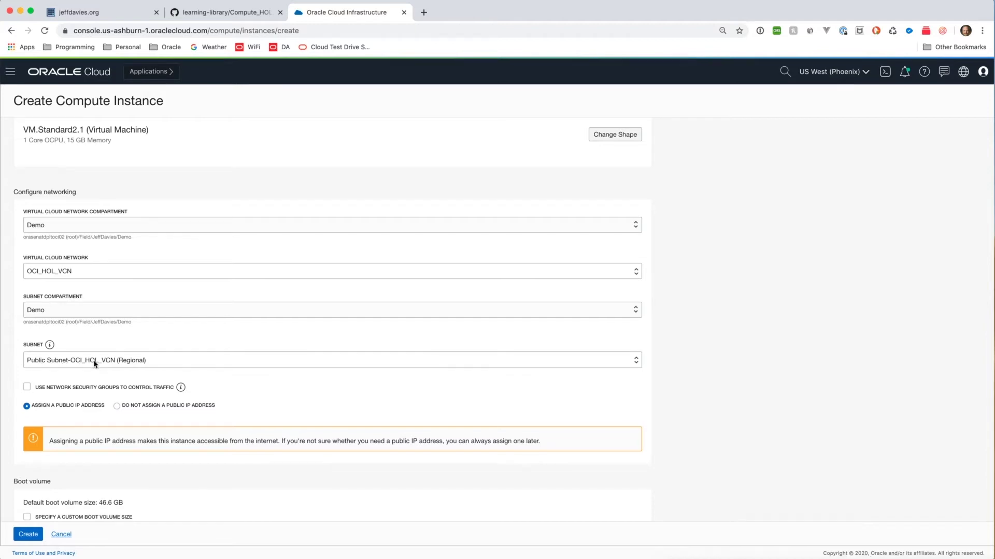
scroll(95, 364, down, 1)
scroll(95, 364, down, 5)
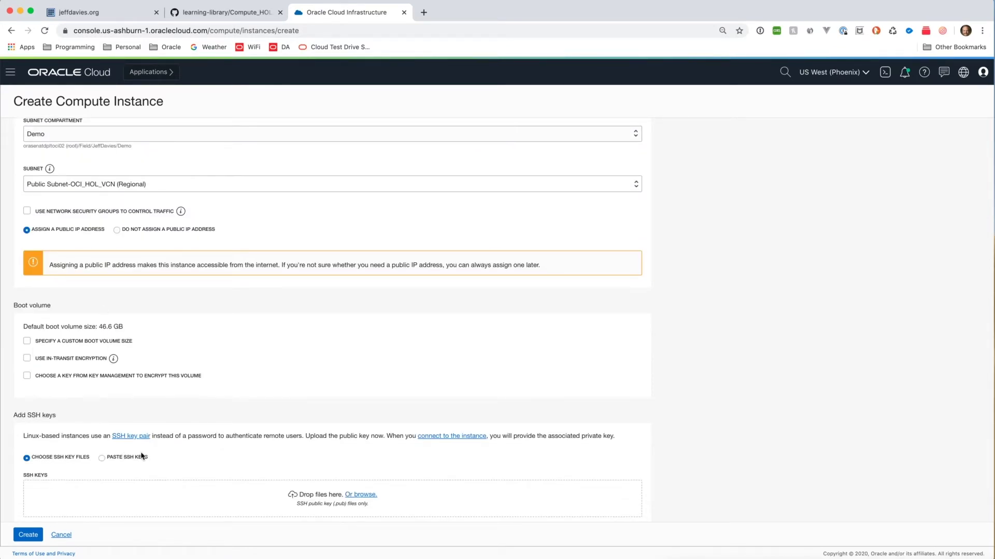
scroll(142, 456, down, 3)
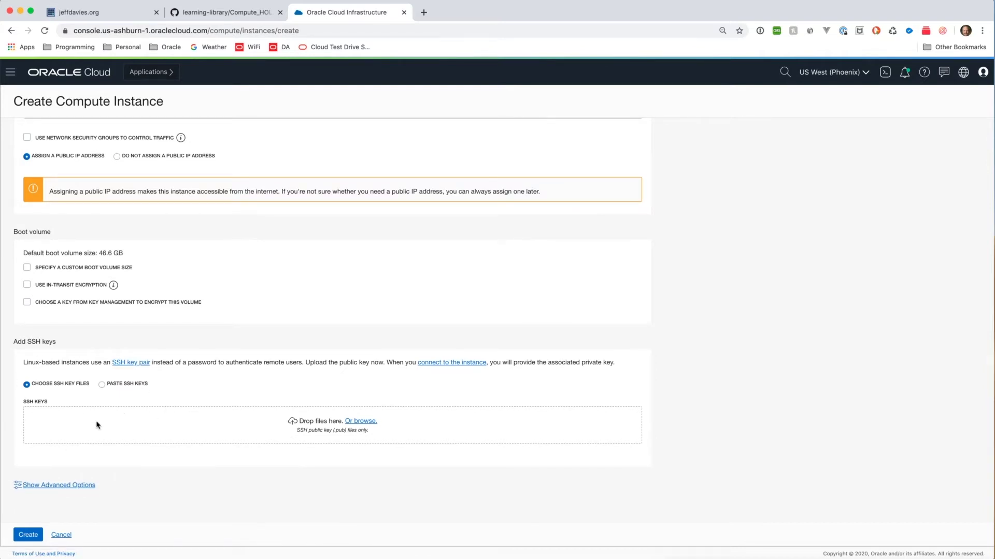
Add the public key file id_rsa.pub from the home folder's .ssh directory as the instance's SSH key
scroll(96, 425, up, 1)
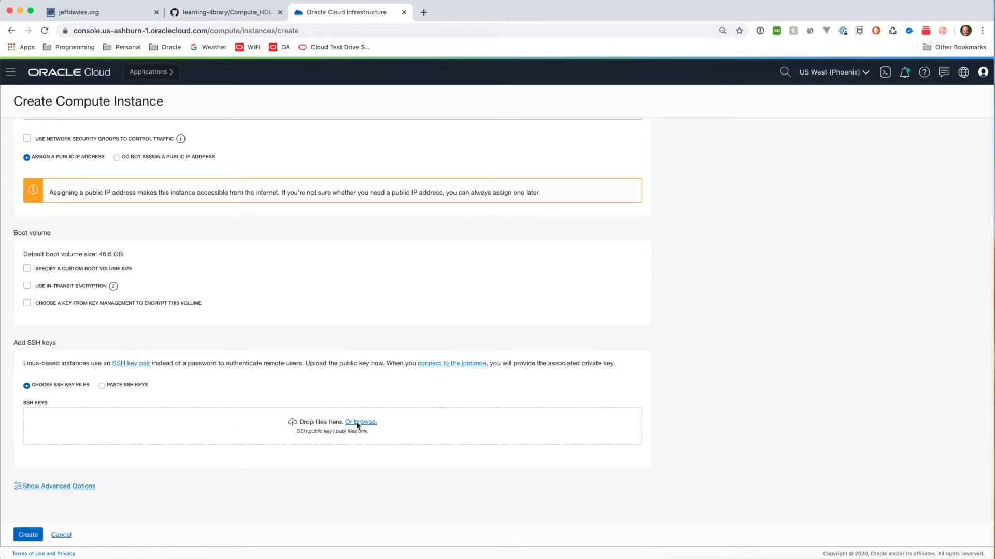
scroll(358, 426, down, 1)
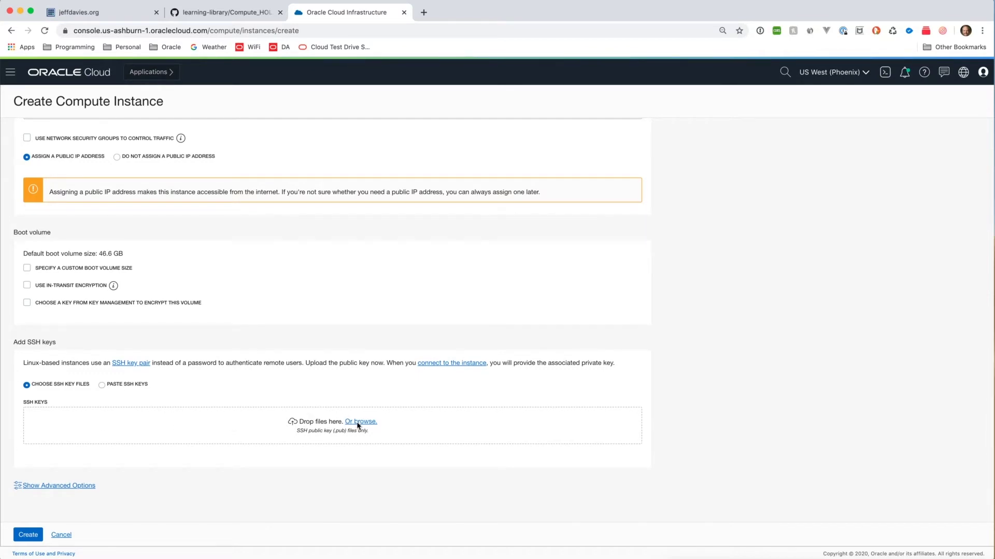
click(359, 421)
click(197, 133)
scroll(290, 207, down, 2)
click(266, 227)
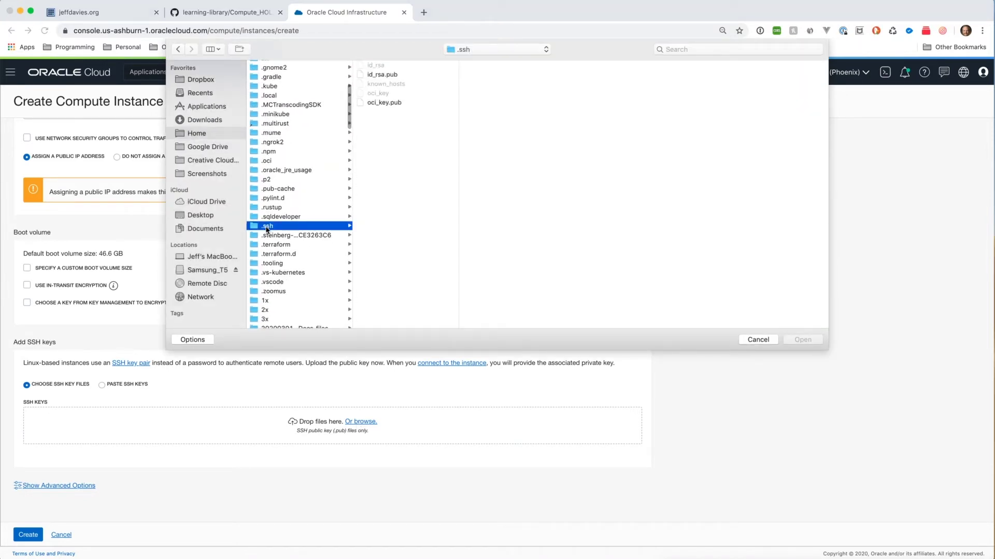
click(386, 102)
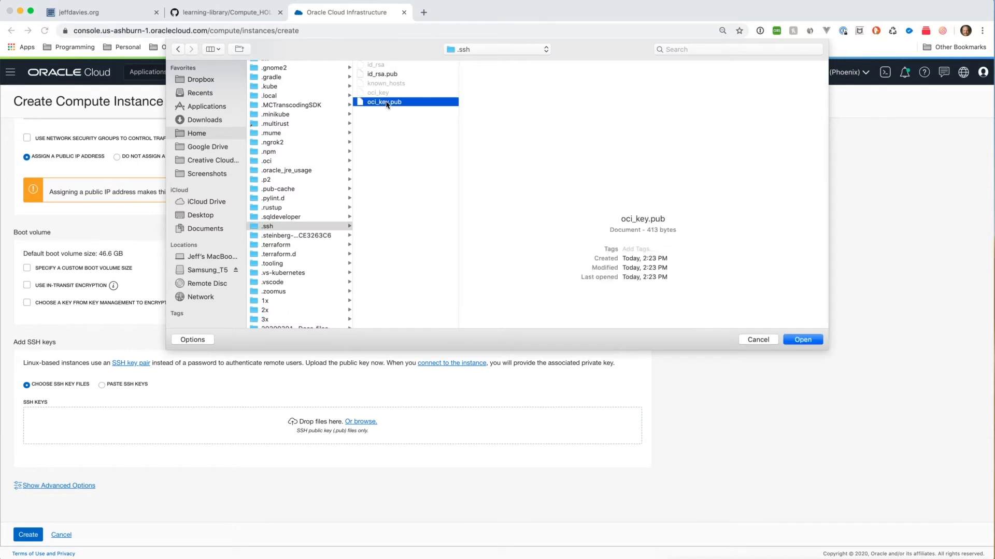
click(384, 77)
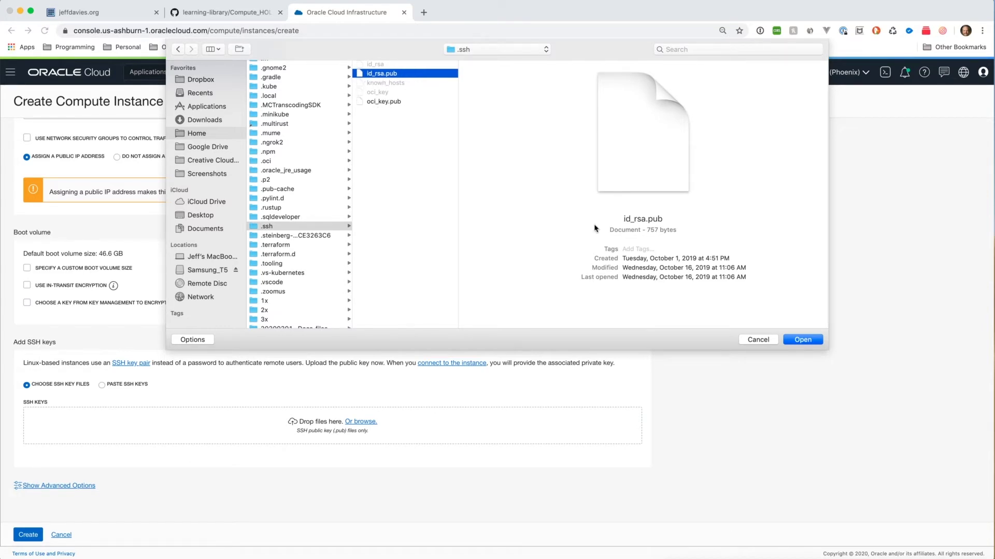
click(796, 343)
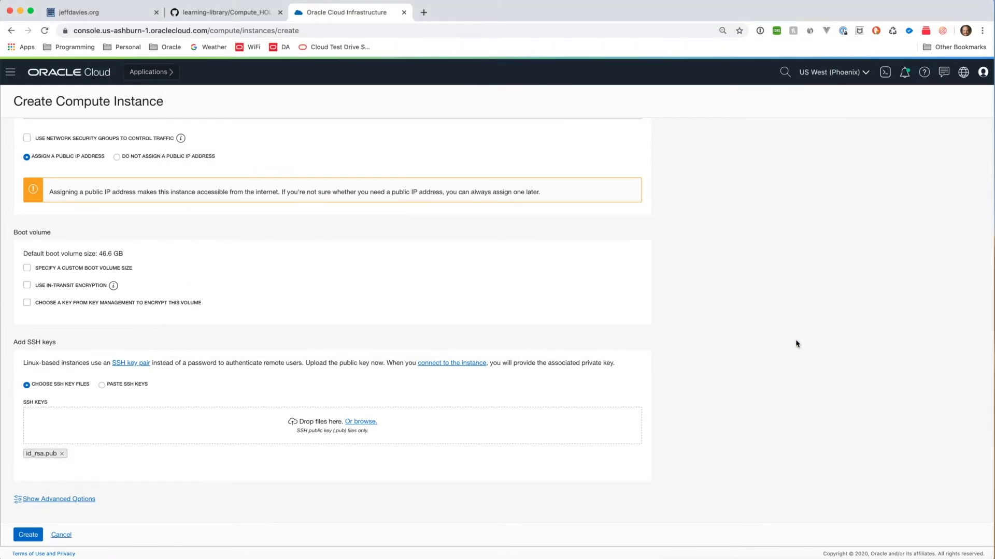
Show the advanced options, look over the management and networking settings, and create the Web-Server instance
scroll(255, 365, down, 1)
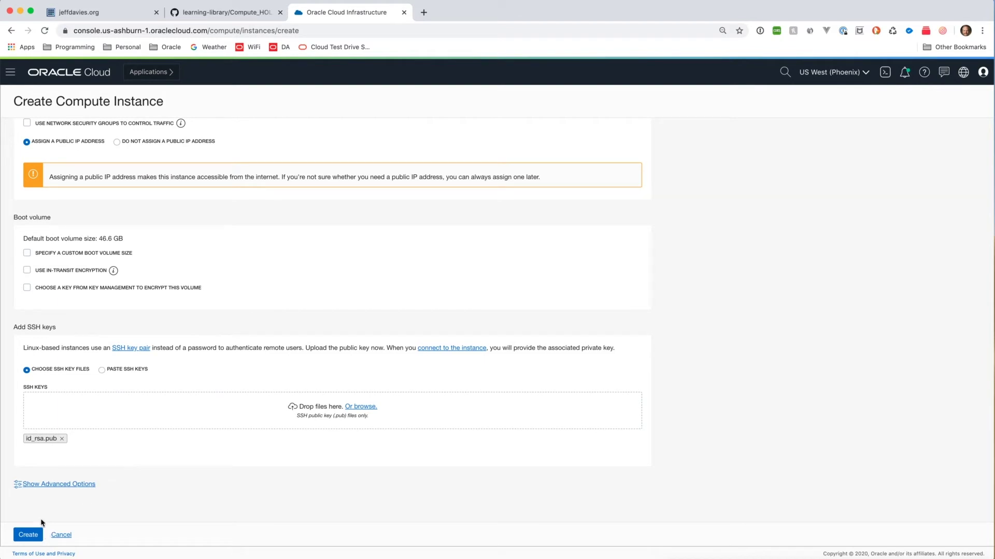
click(53, 484)
scroll(224, 391, down, 5)
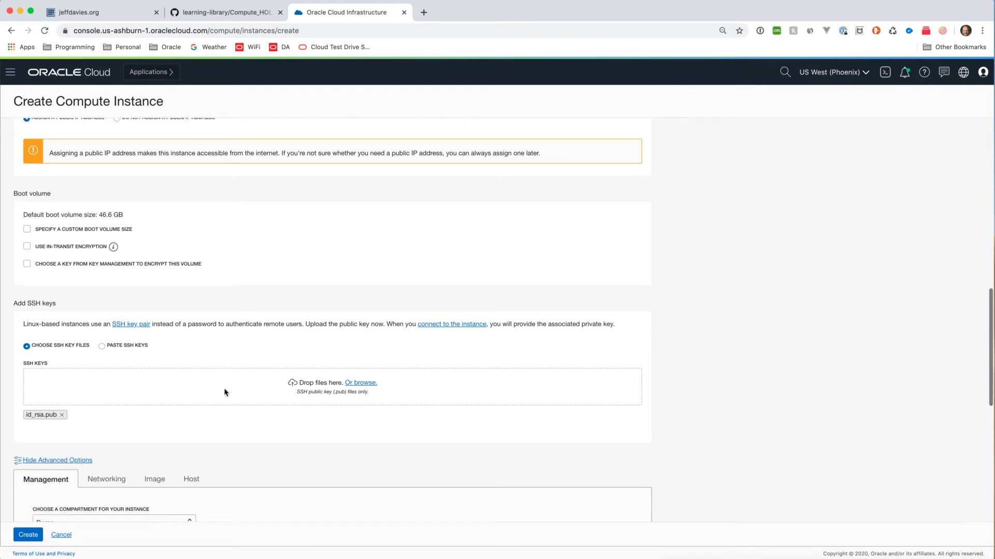
scroll(224, 392, down, 1)
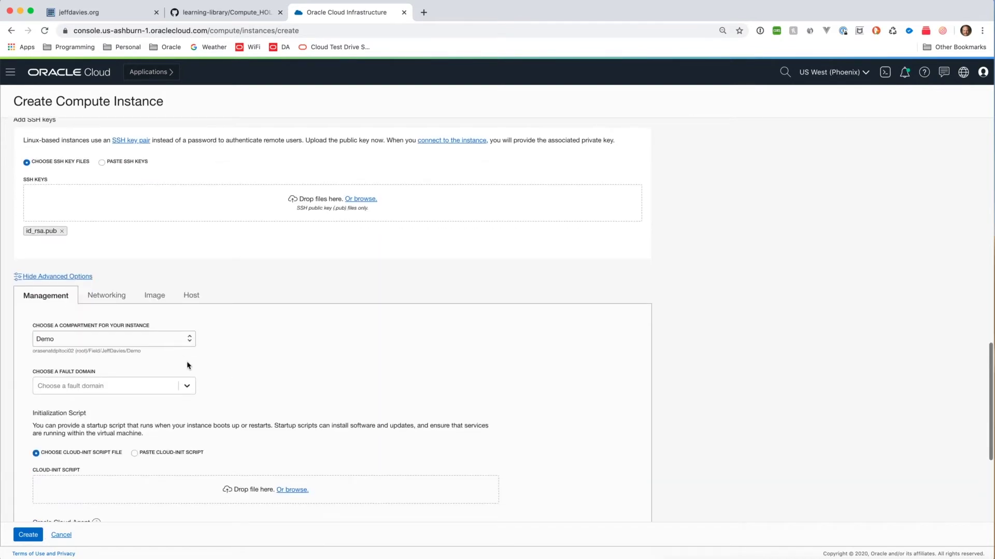
click(109, 297)
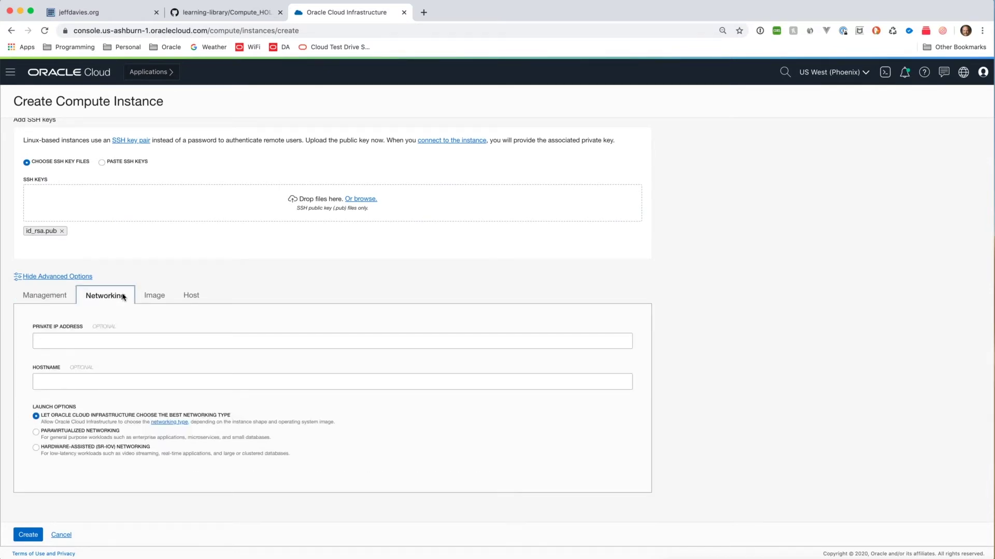
click(26, 538)
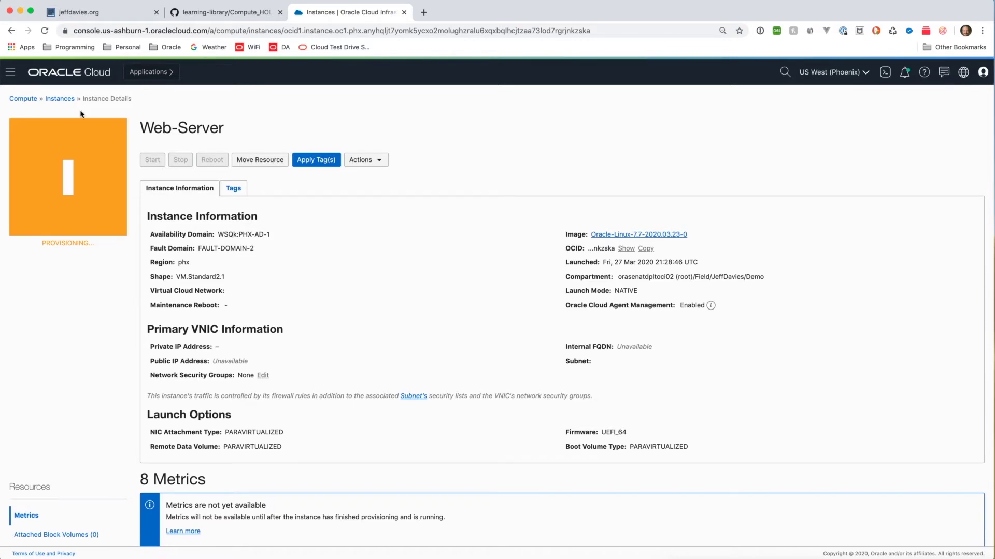
Return to the lab guide and read the steps for connecting to the running instance over SSH
click(226, 7)
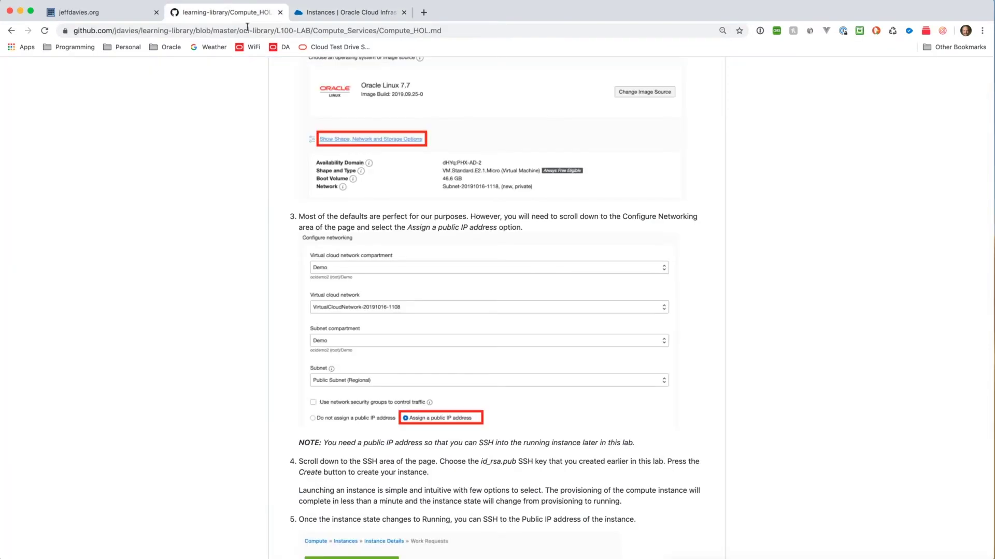
scroll(479, 221, down, 1)
scroll(479, 221, down, 5)
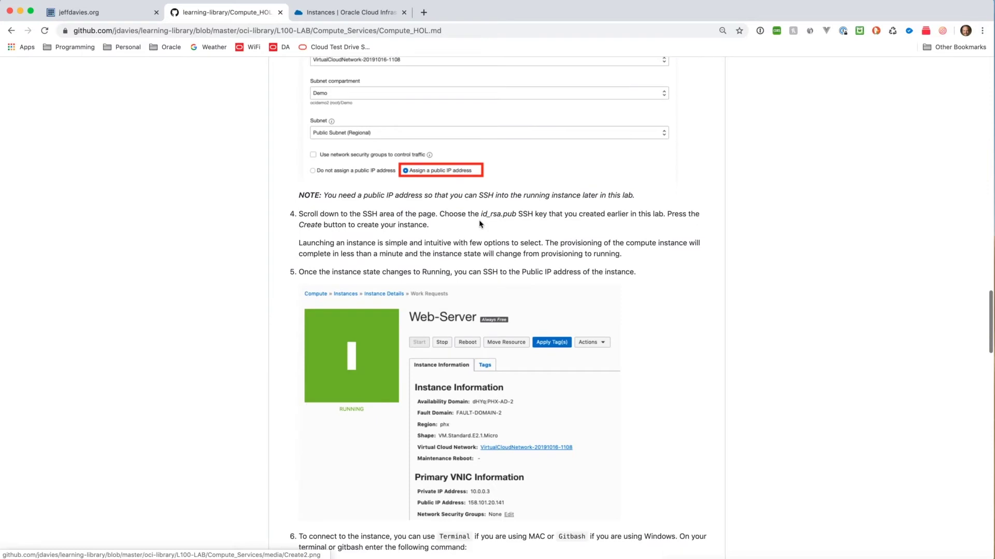
scroll(480, 220, down, 1)
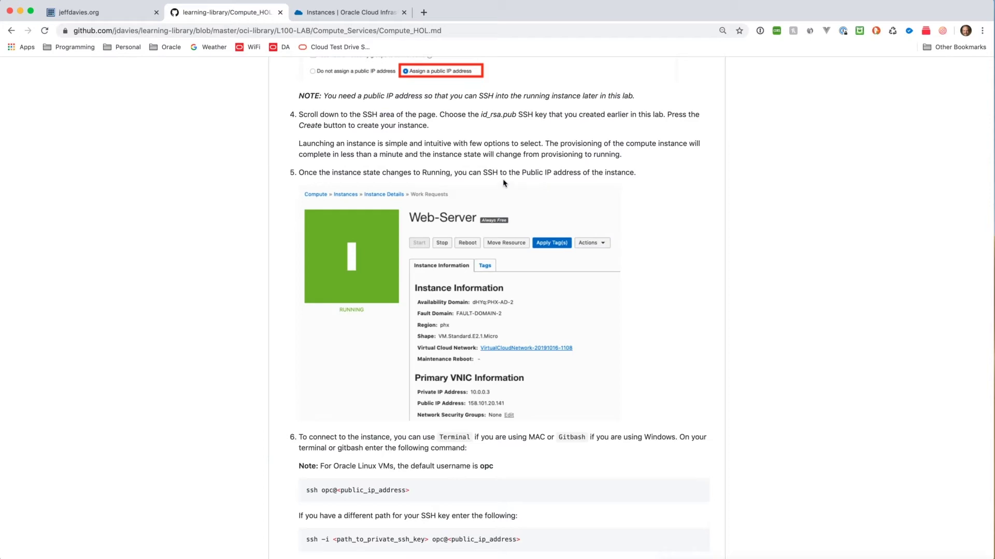
scroll(466, 188, down, 5)
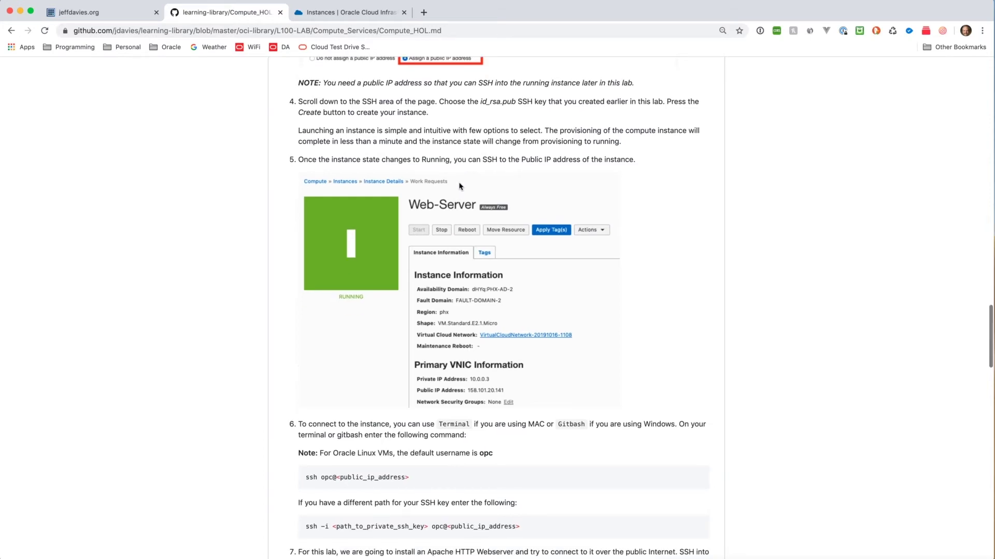
scroll(460, 187, down, 3)
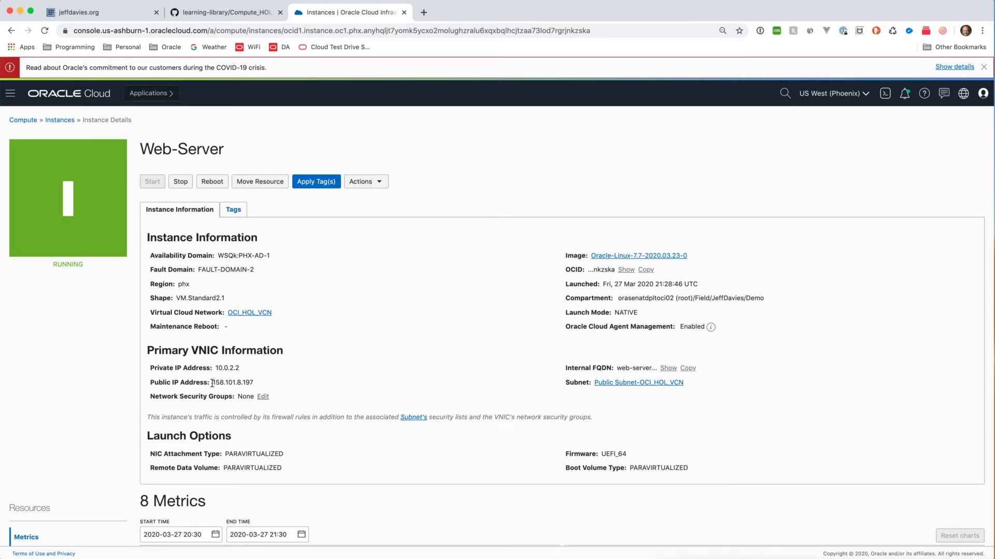
drag(212, 384, 252, 382)
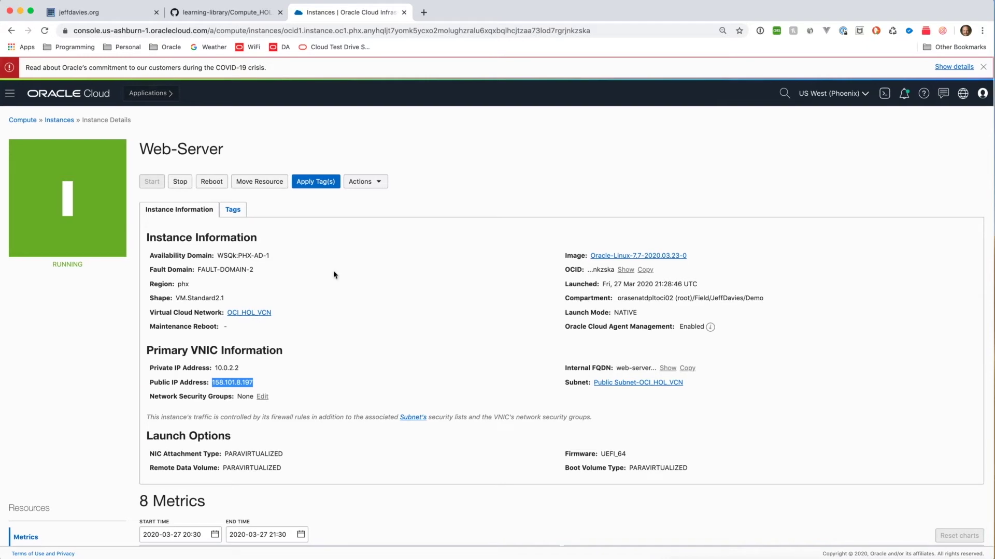
click(238, 14)
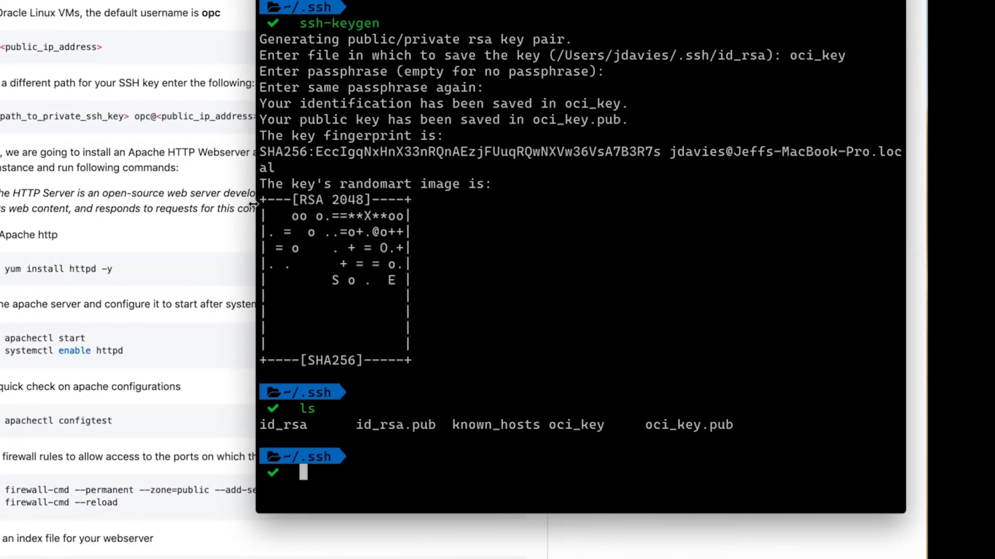
text(ssh)
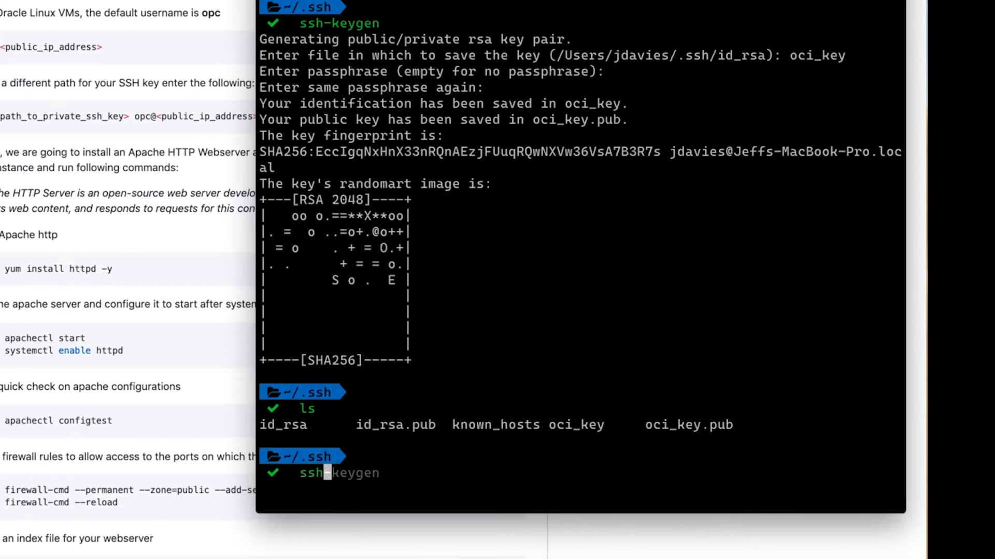
text( opc)
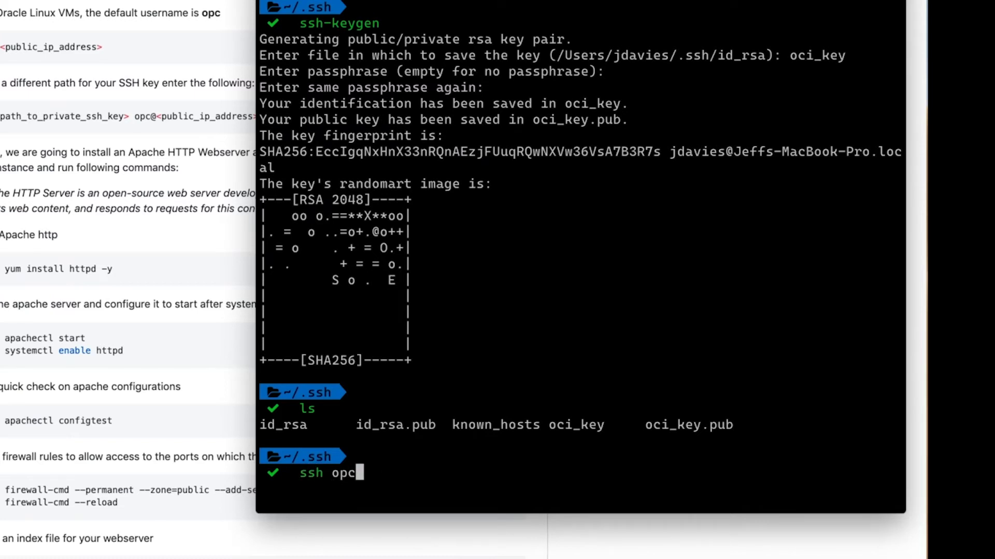
text(@)
text(158.101.8.197)
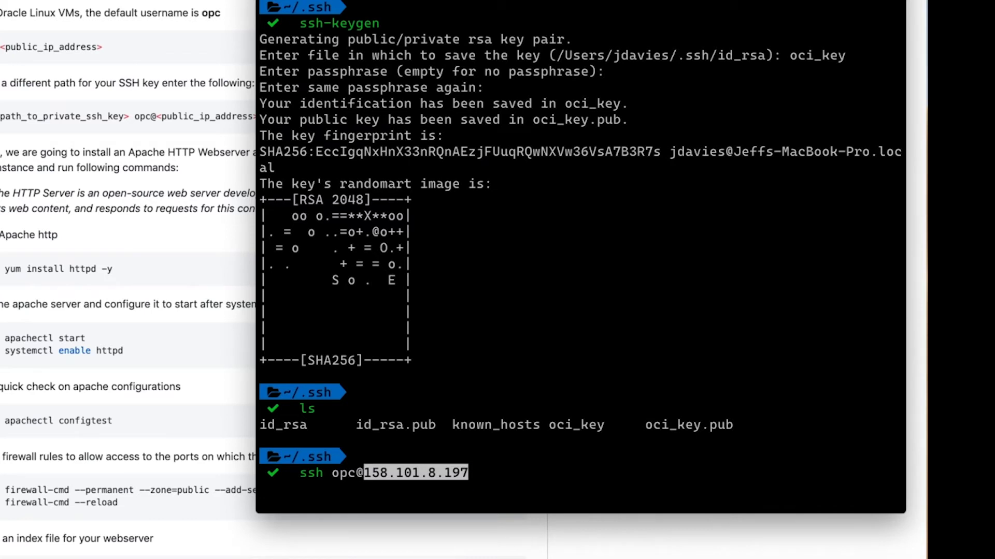
key(Return)
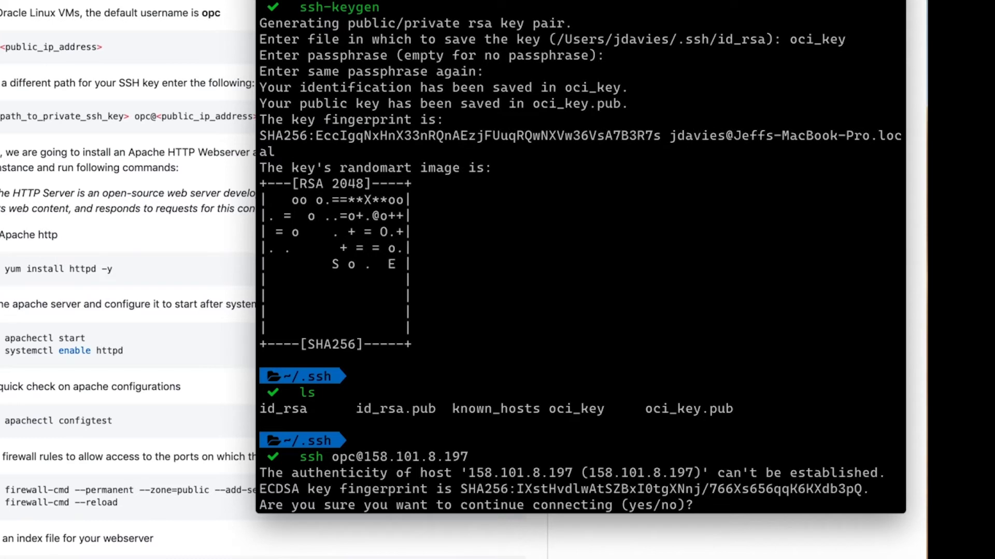
text(yes)
key(Return)
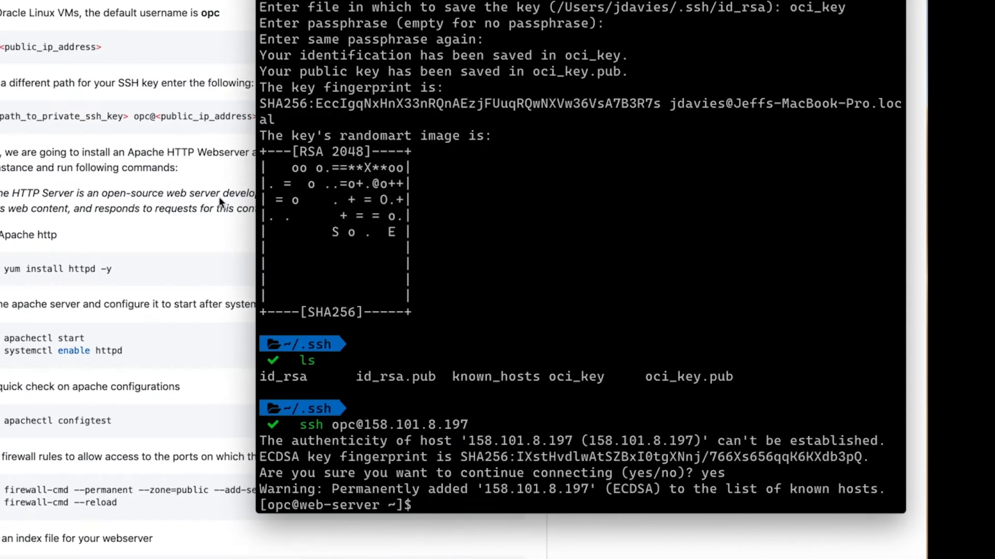
Install the Apache HTTP server on the instance with sudo yum install httpd -y
scroll(254, 203, down, 5)
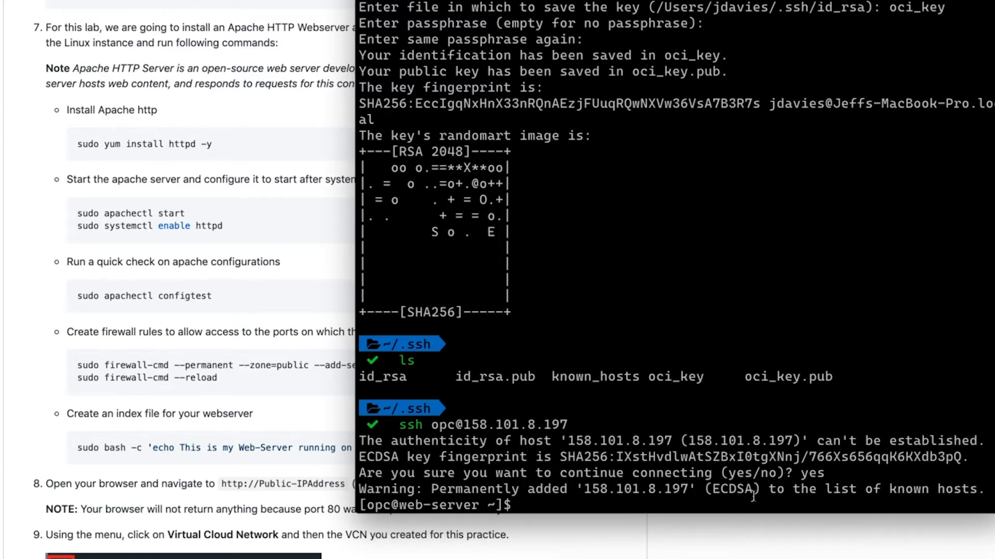
text(sudo yum i)
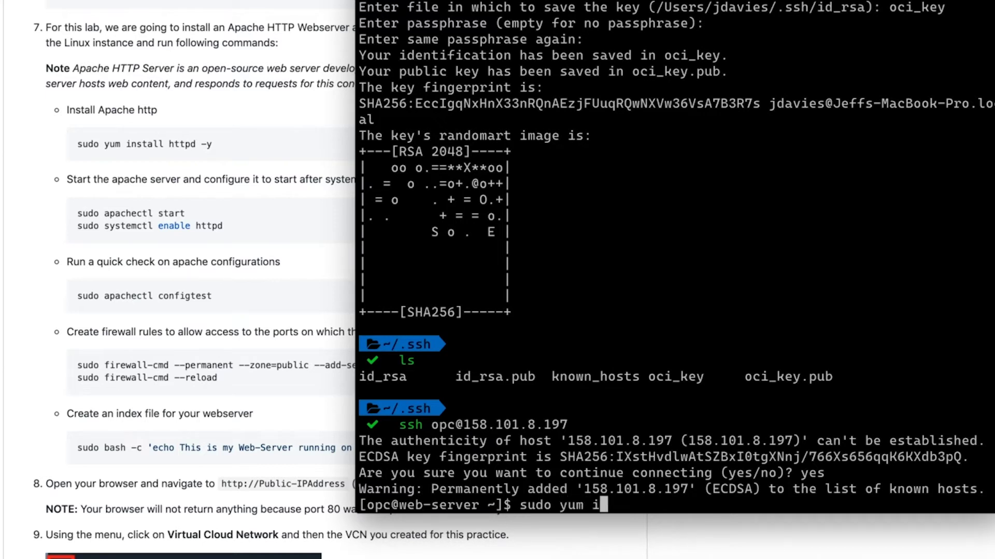
text(nstall )
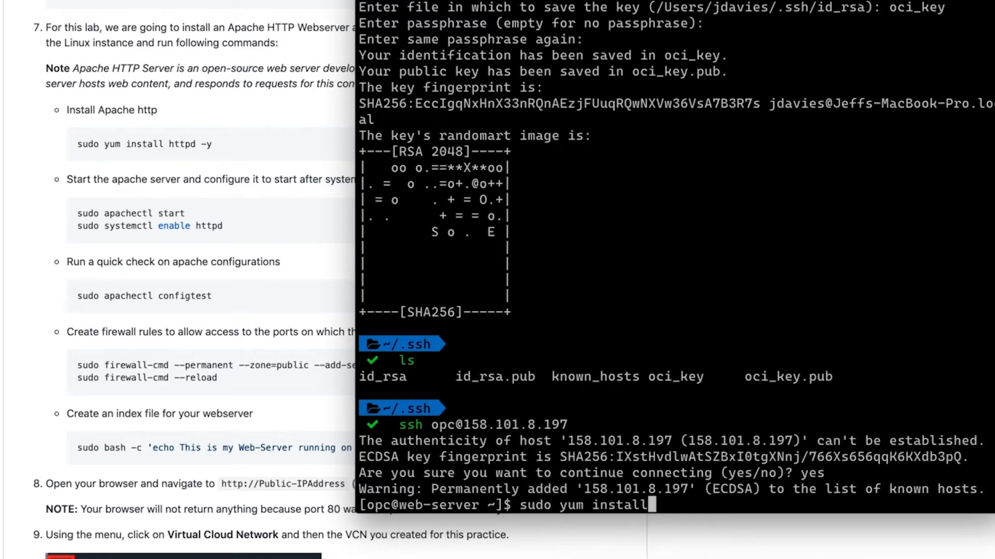
text(http)
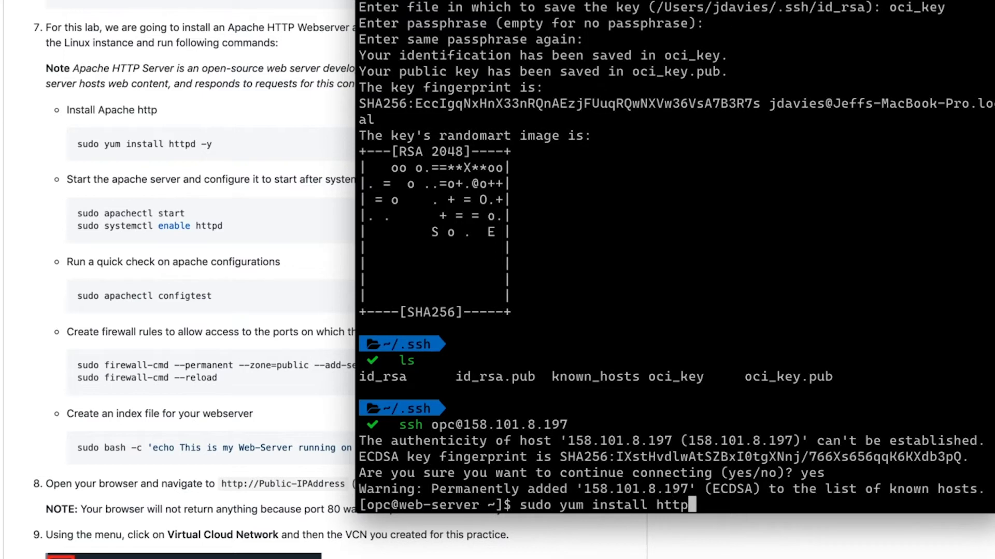
text(d -y)
key(Return)
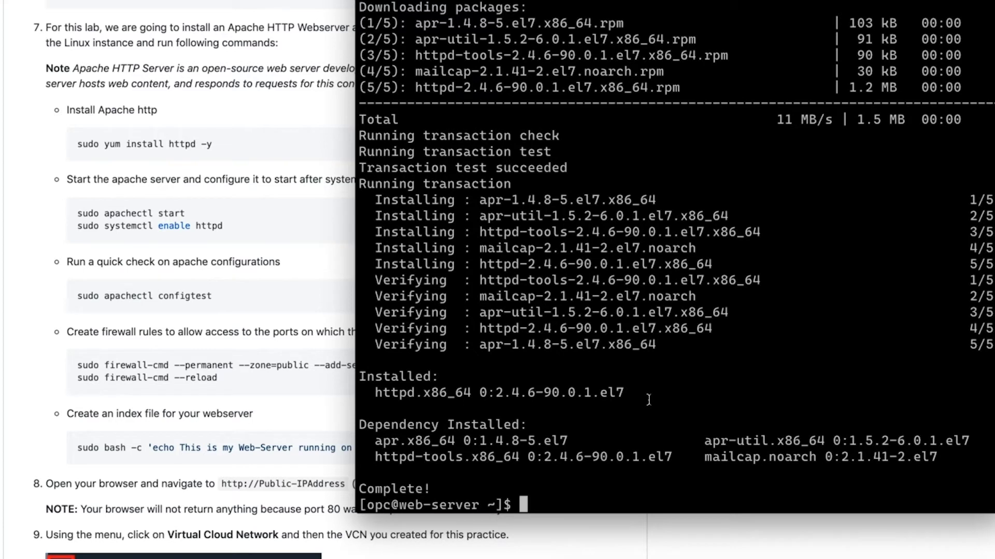
Start Apache with sudo apachectl start and enable it at boot with sudo systemctl enable httpd
text(sudo apa)
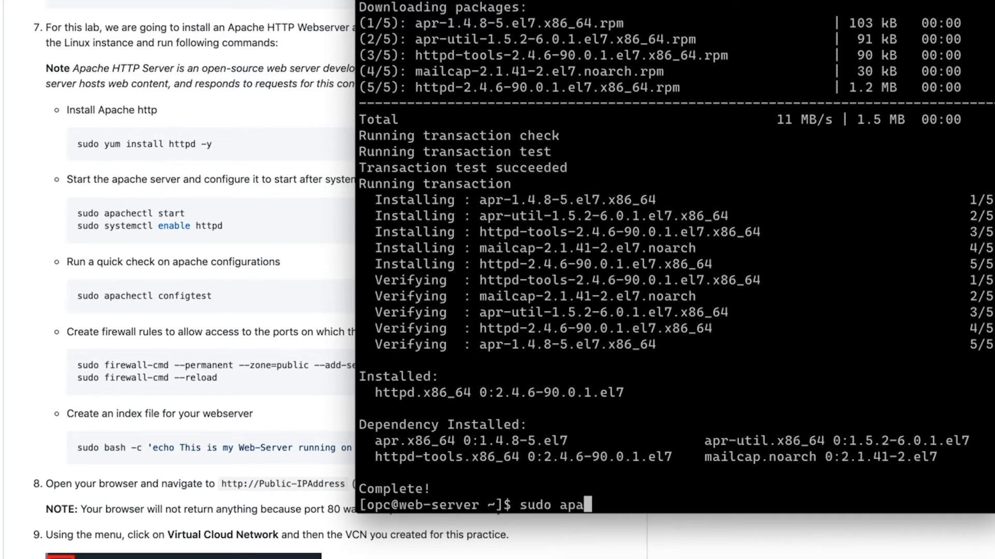
text(chectl start)
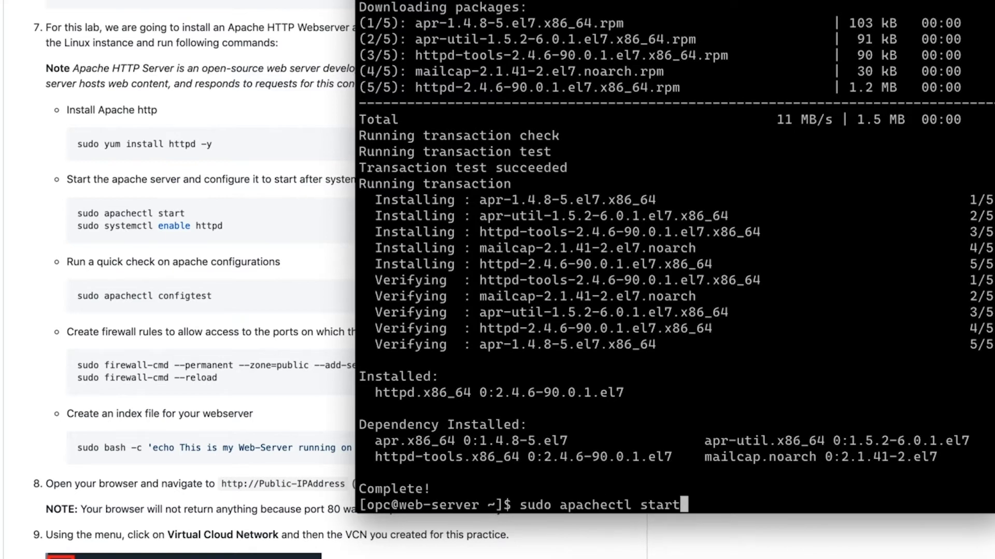
key(Return)
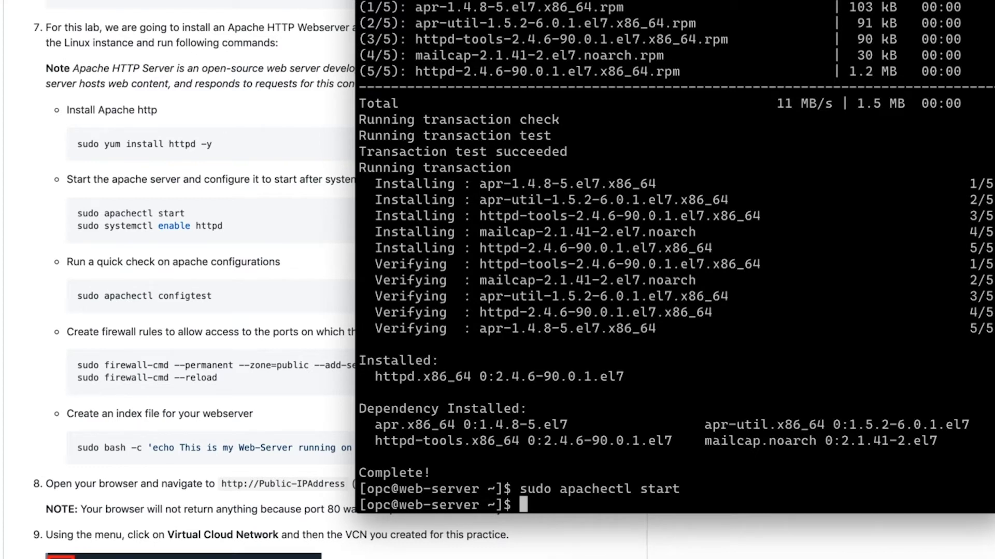
text(sudo systemctl)
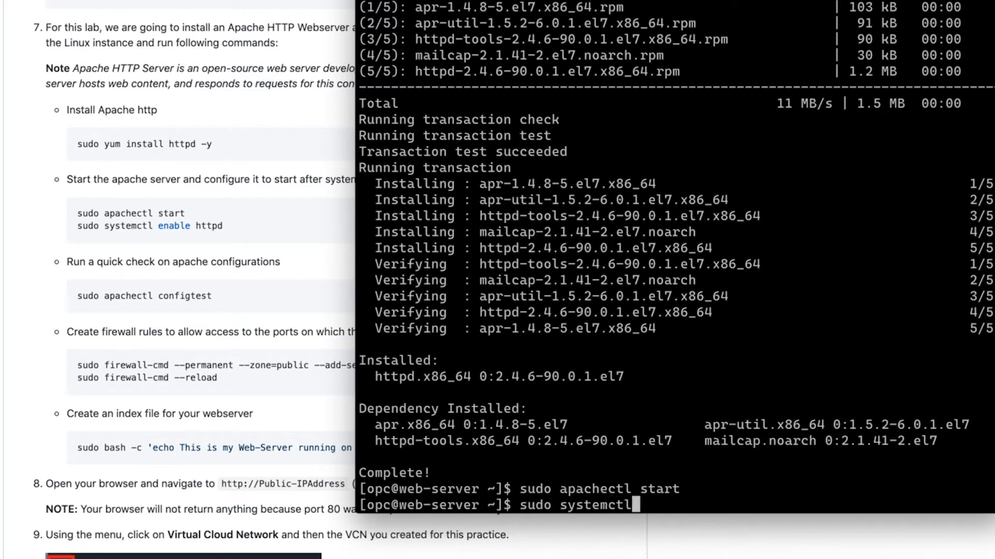
text( enable htt)
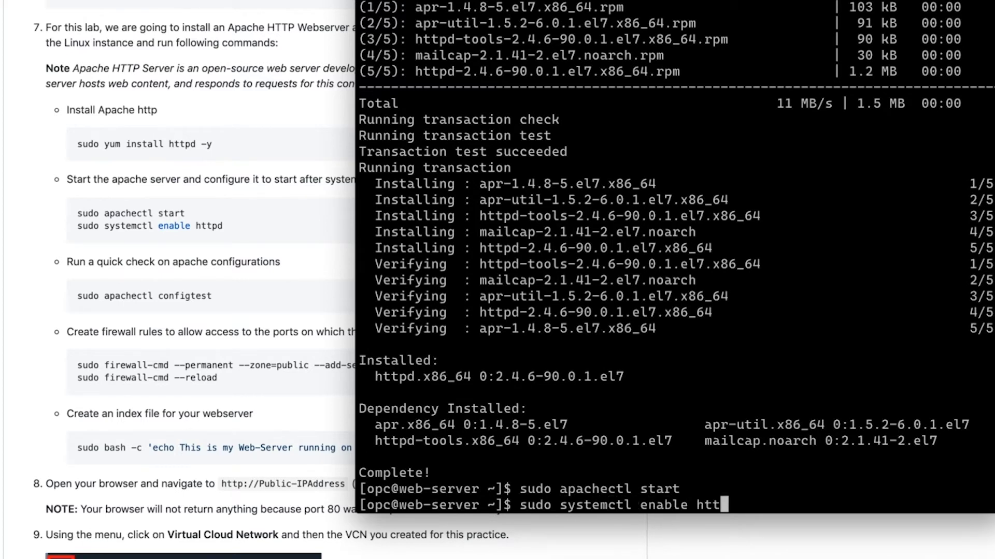
text(pd)
key(Return)
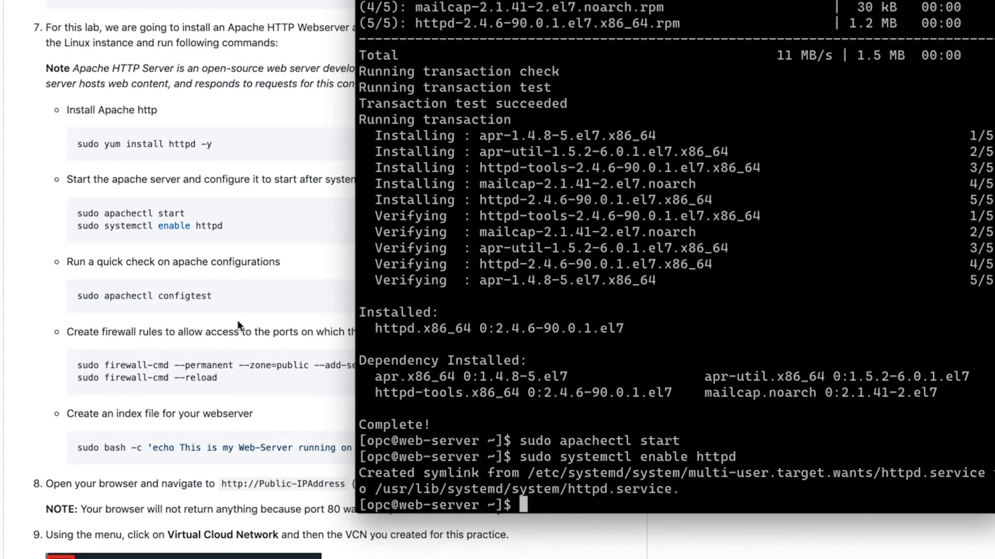
Consult the lab guide's next command and check the Apache configuration in the terminal with sudo apachectl configtest
click(259, 265)
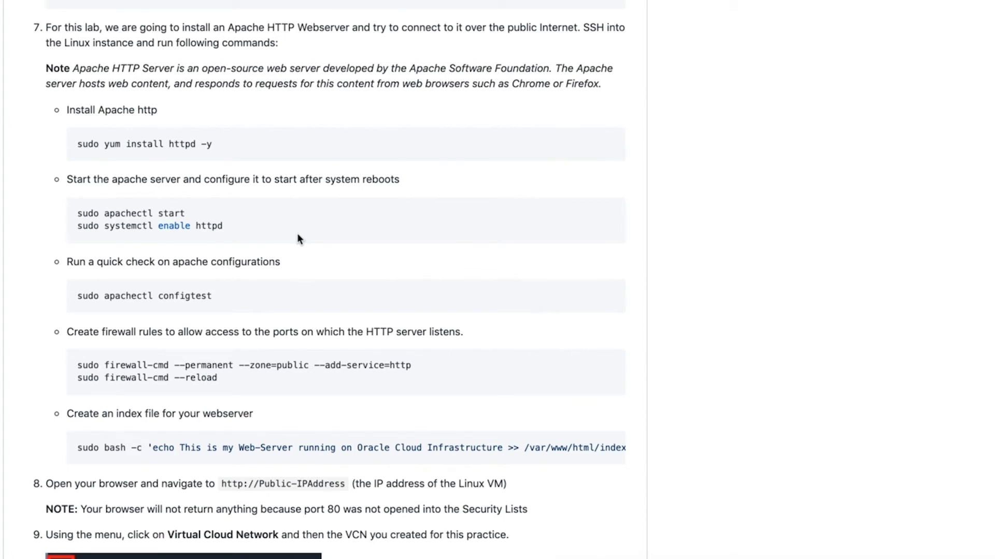
scroll(298, 238, up, 1)
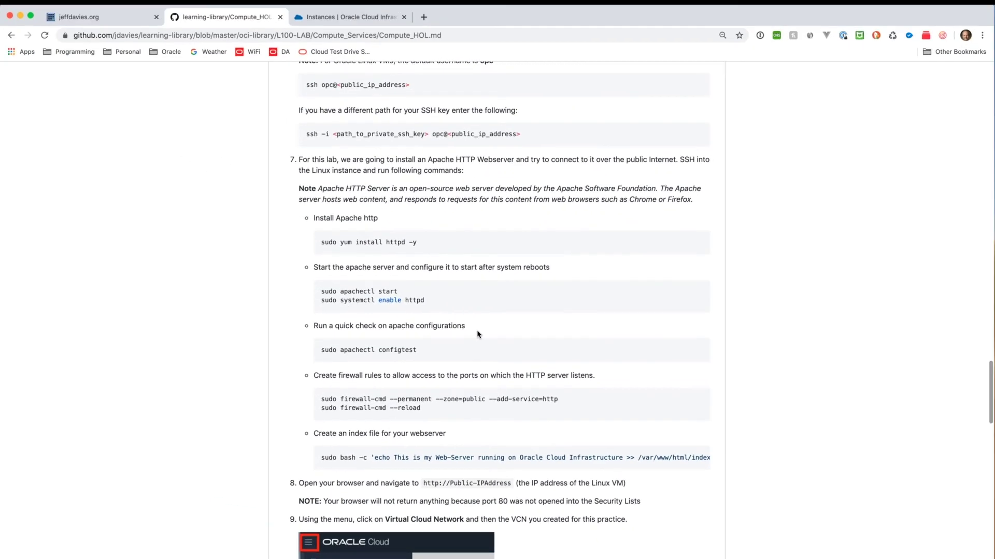
scroll(478, 334, down, 1)
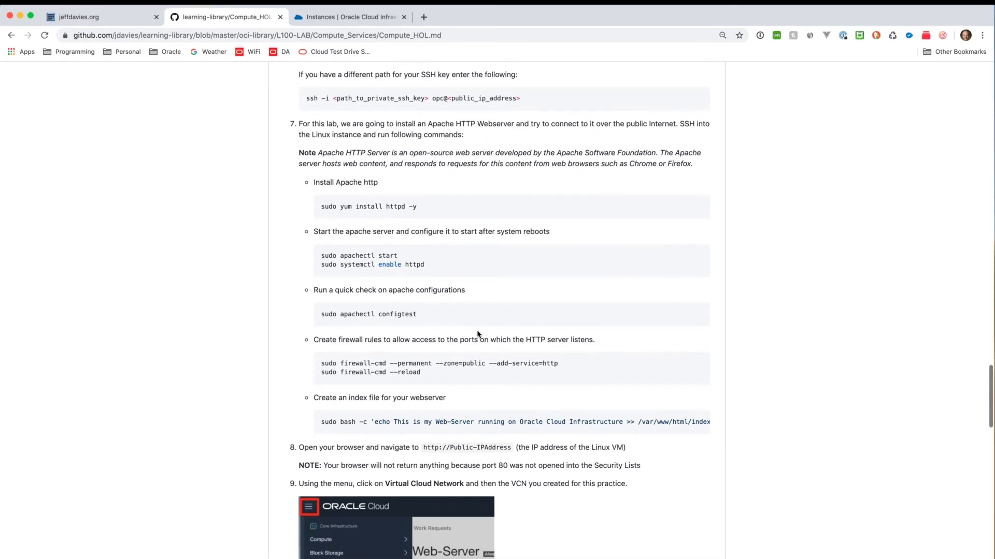
key(super+Tab)
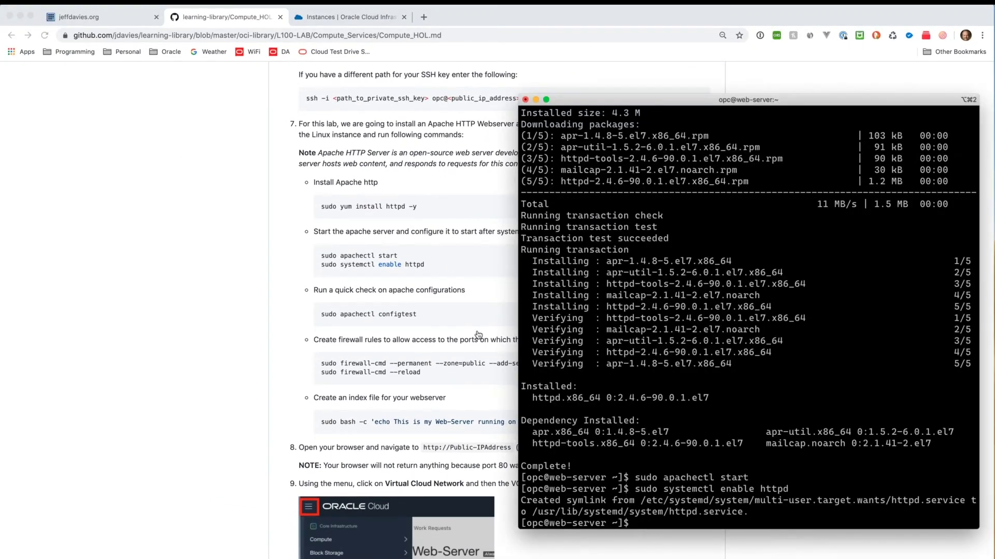
text(sudo apachectl configtest)
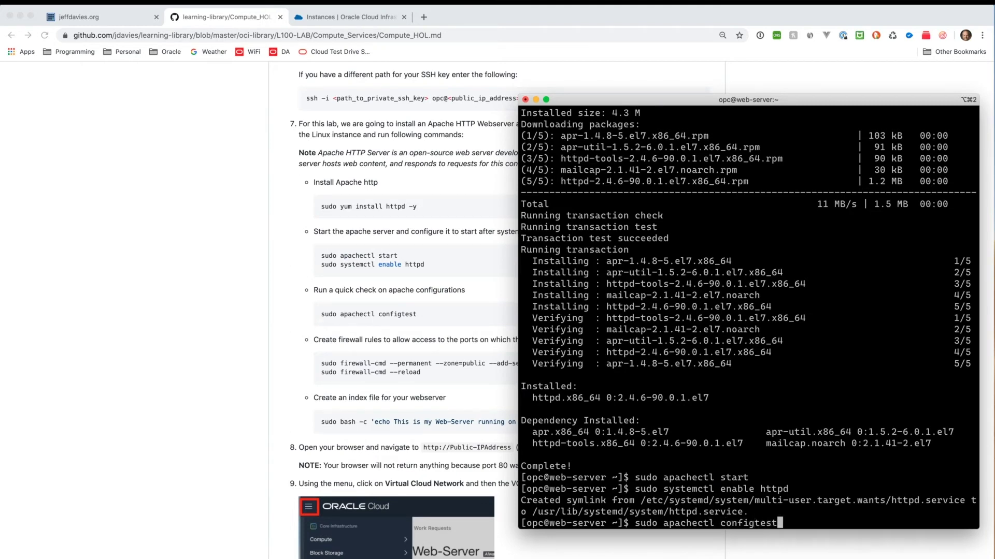
key(Return)
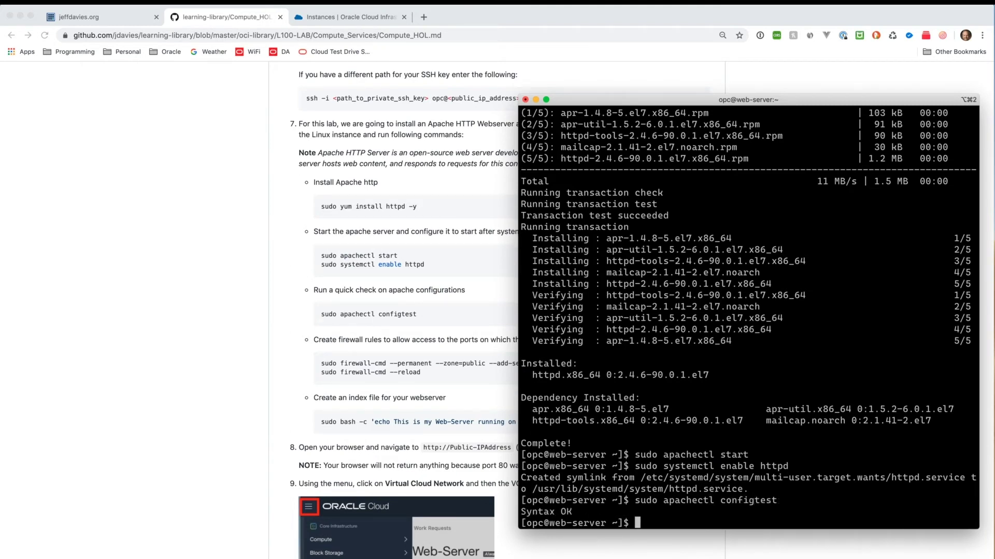
Move the terminal window off the lab guide and copy the guide's two firewall-cmd commands
scroll(528, 344, up, 1)
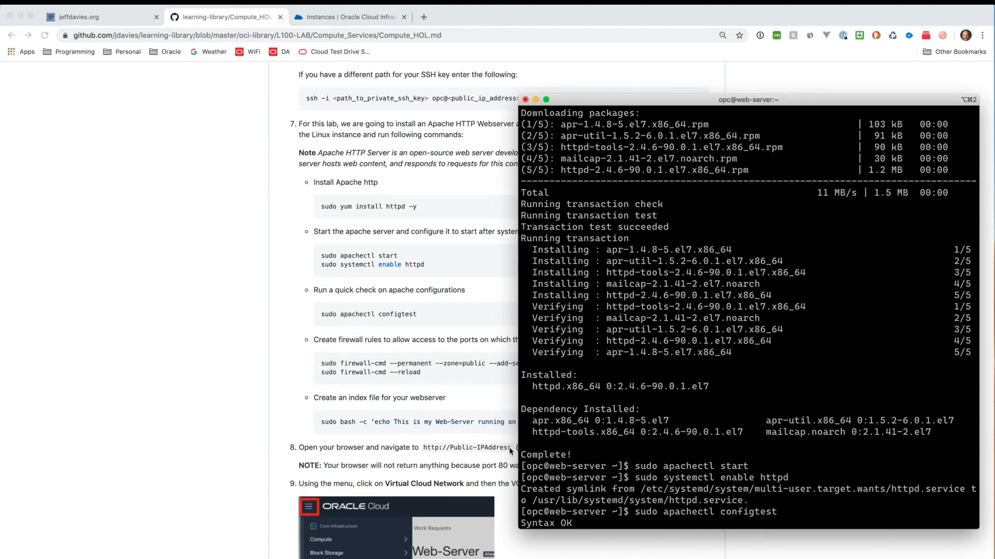
scroll(510, 454, down, 1)
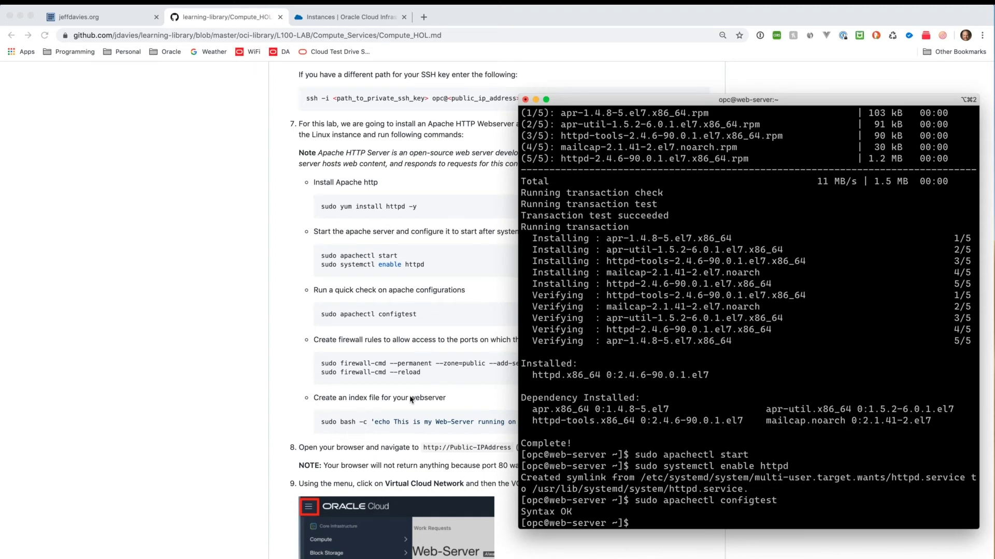
scroll(378, 364, up, 1)
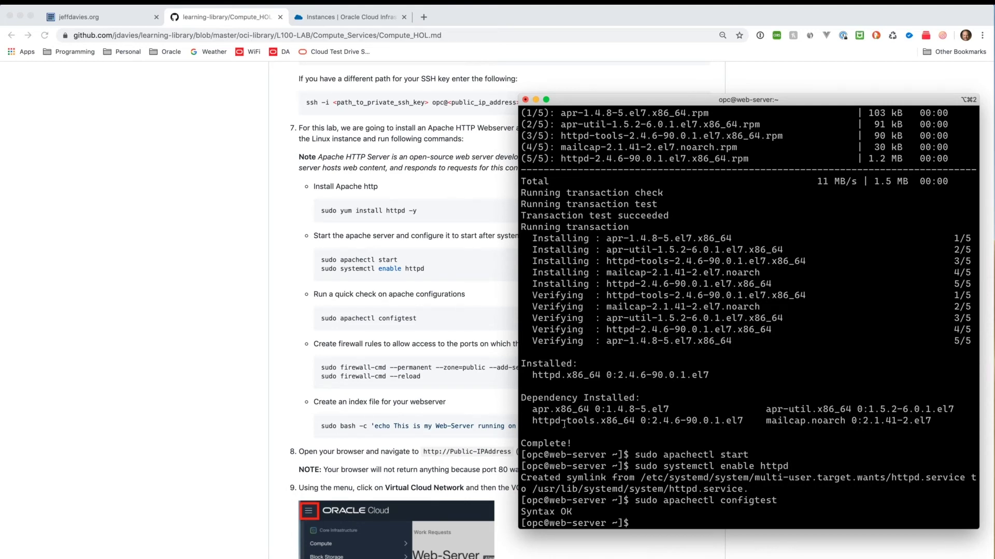
drag(638, 101, 663, 100)
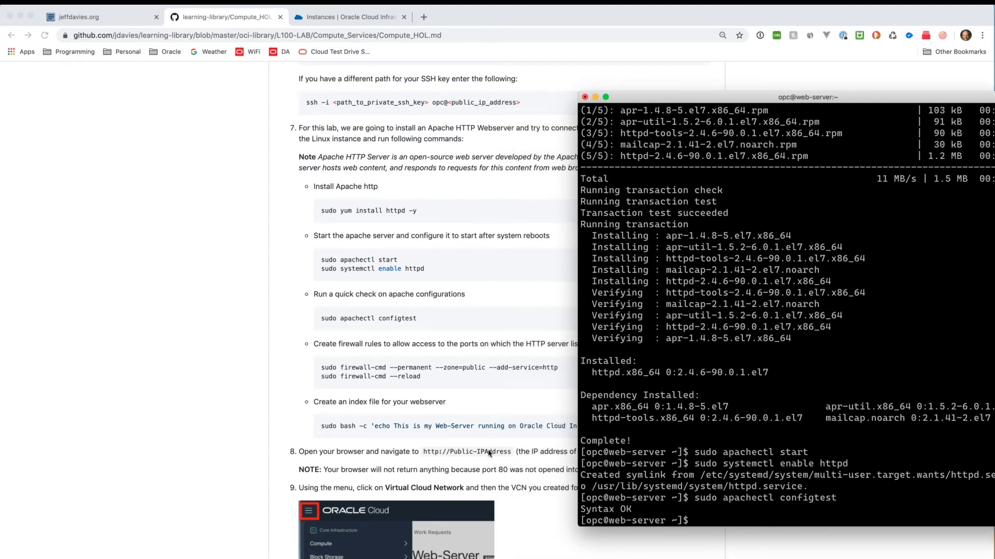
click(438, 377)
drag(364, 368, 422, 377)
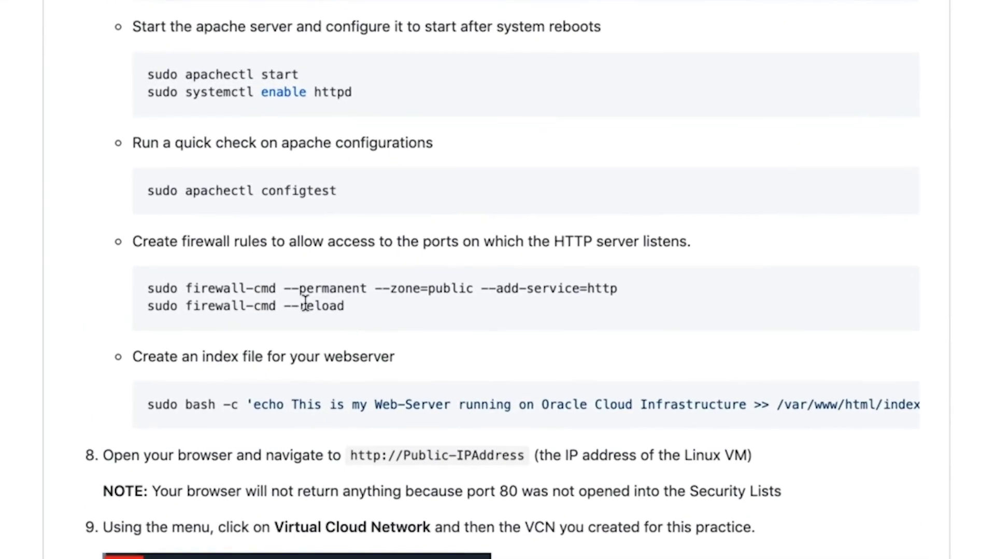
drag(183, 298, 136, 291)
key(super+c)
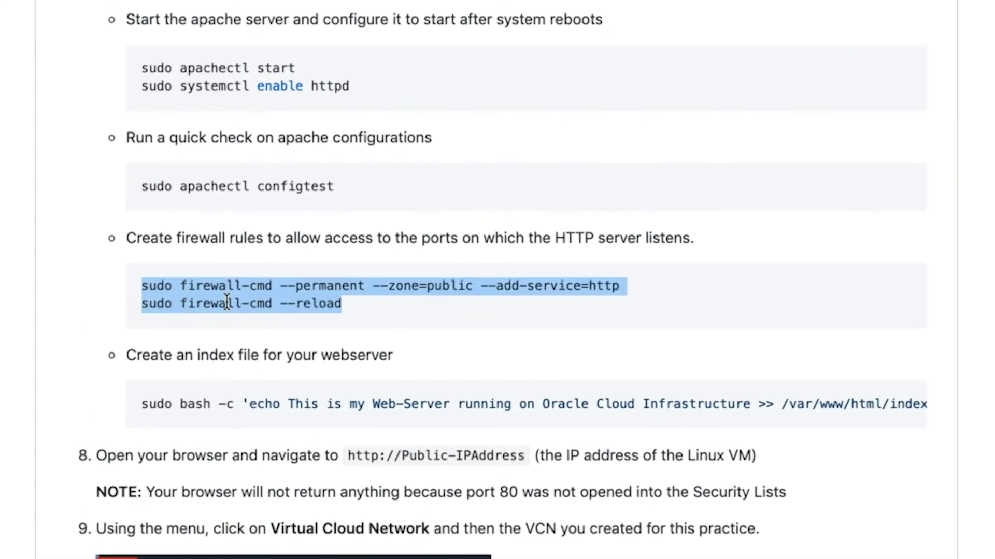
Run the copied commands in the terminal to permanently add the http service to the public zone and reload the firewall
scroll(226, 302, up, 3)
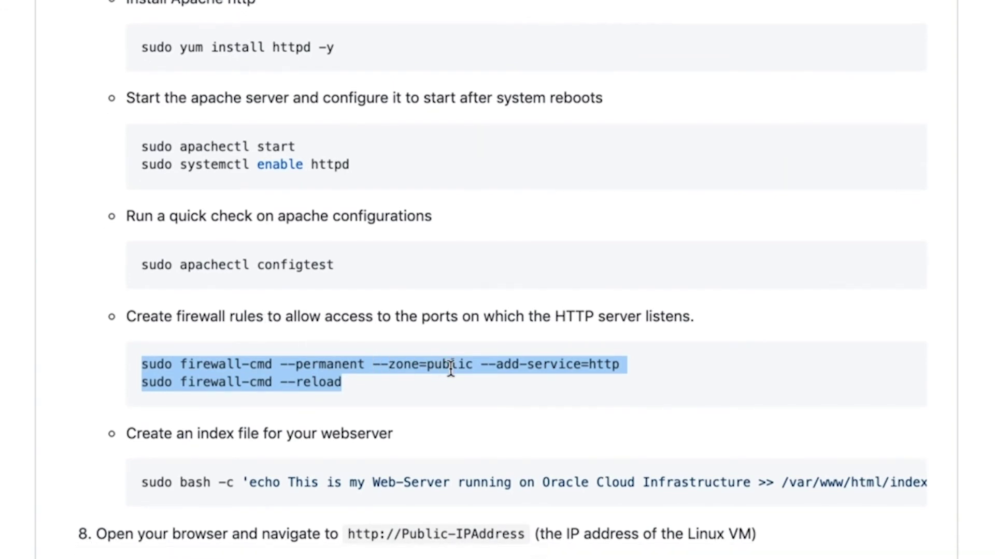
click(432, 388)
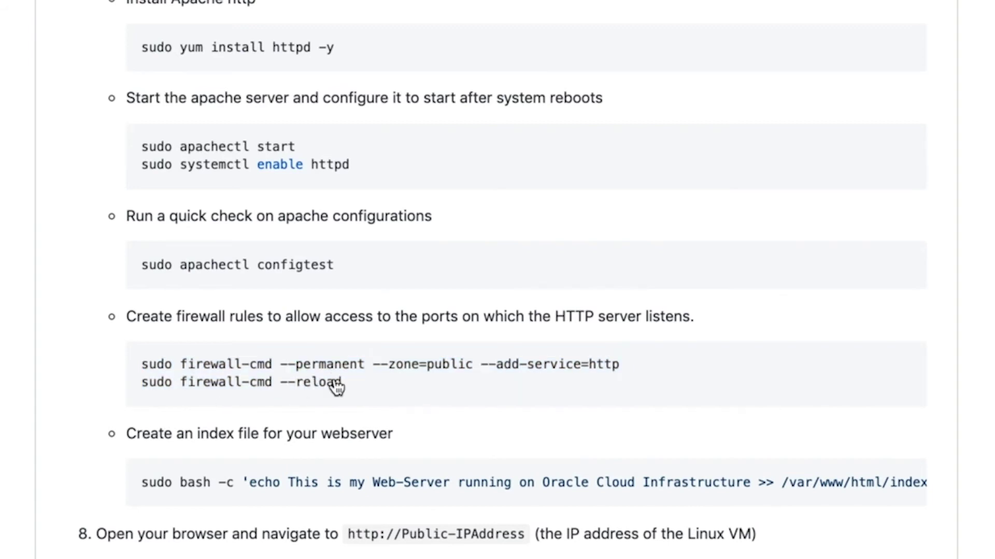
key(super+Tab)
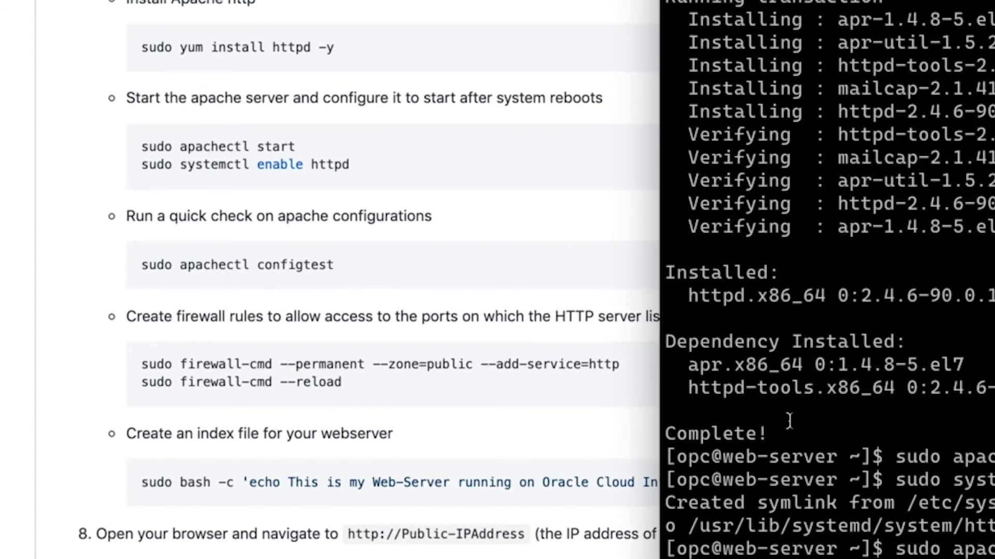
key(super+v)
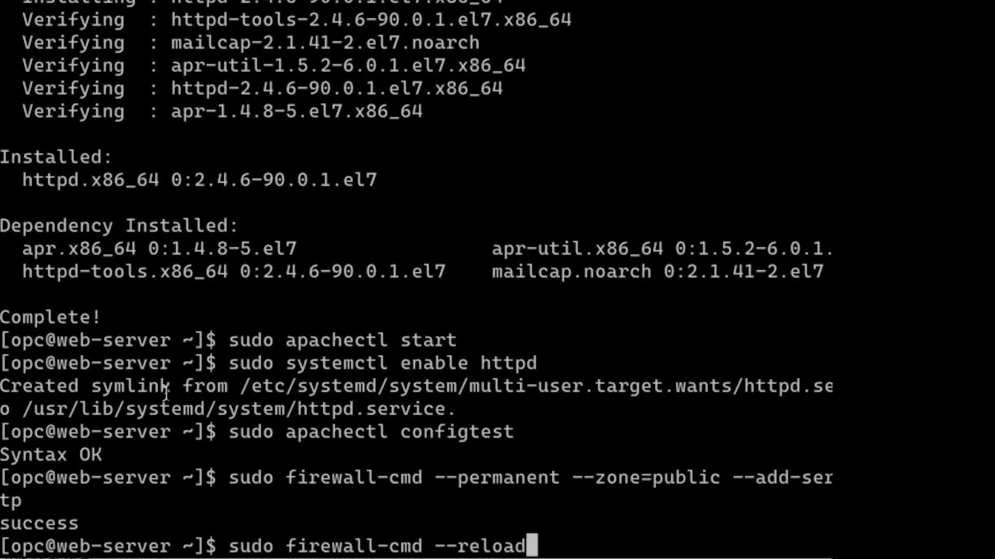
key(Return)
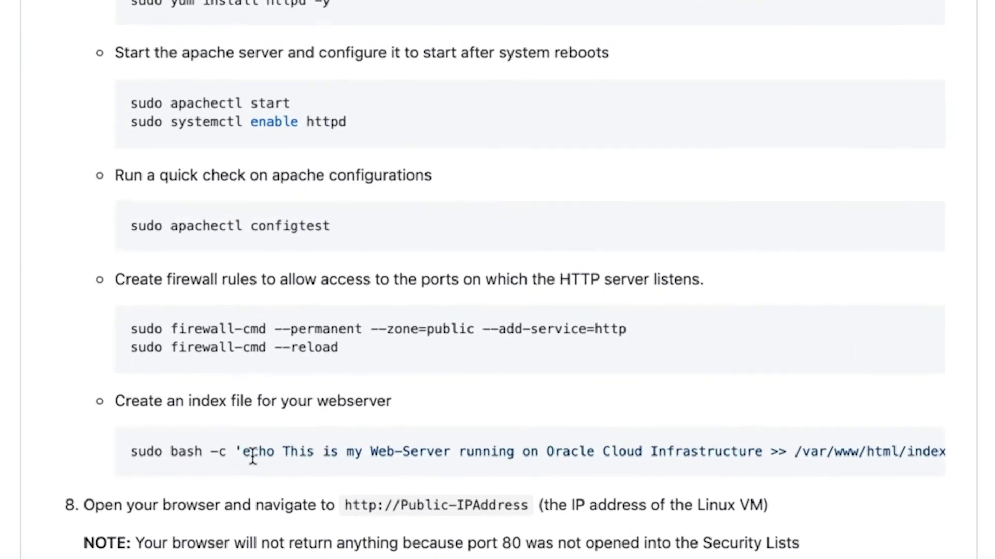
Copy the lab guide's index-file command and run it in the terminal to write the Web-Server message to /var/www/html/index.html
scroll(252, 456, right, 3)
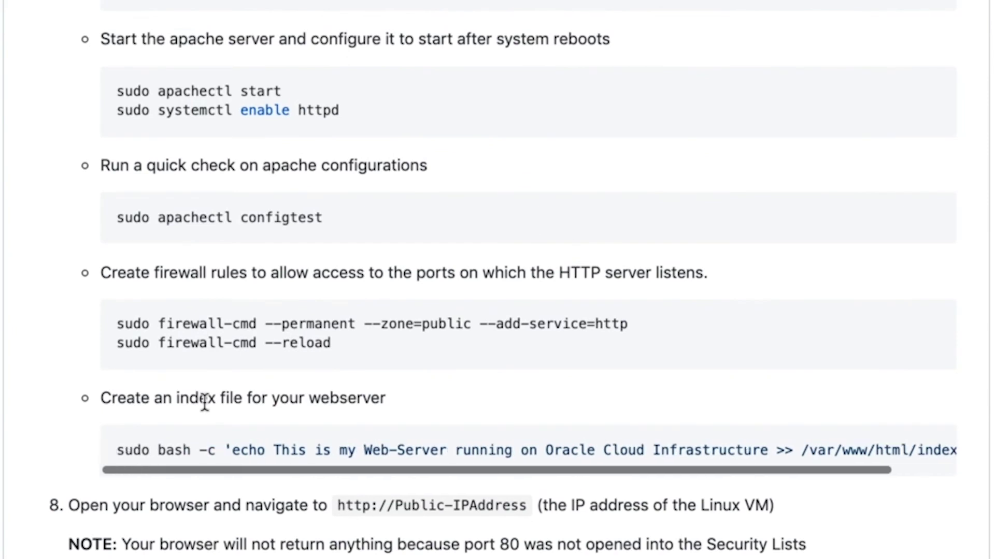
scroll(239, 456, left, 3)
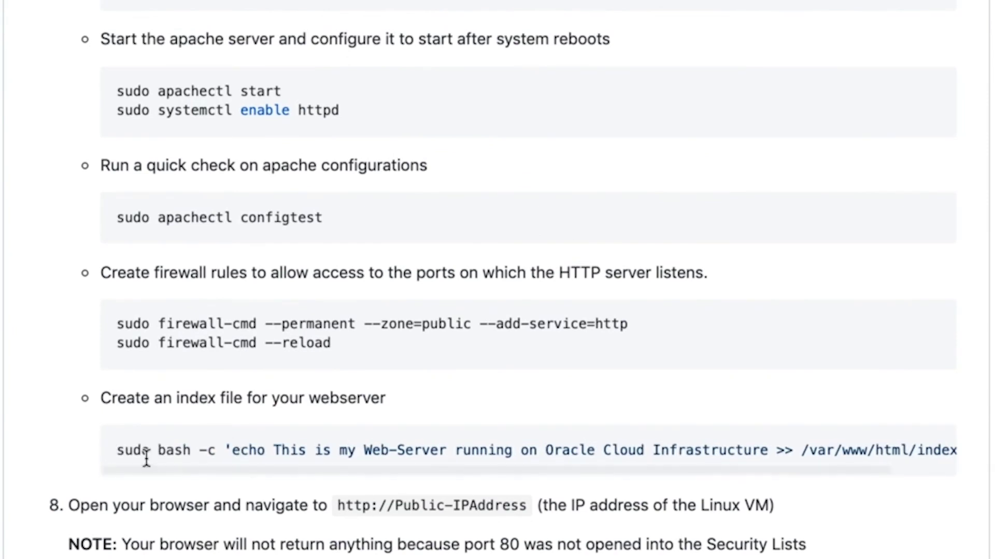
drag(117, 451, 992, 446)
key(ctrl+c)
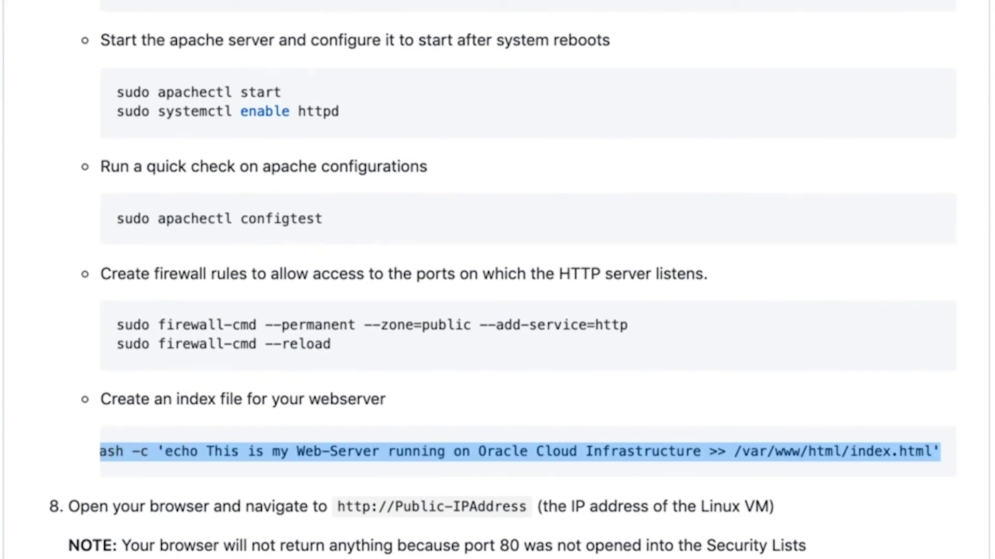
click(988, 443)
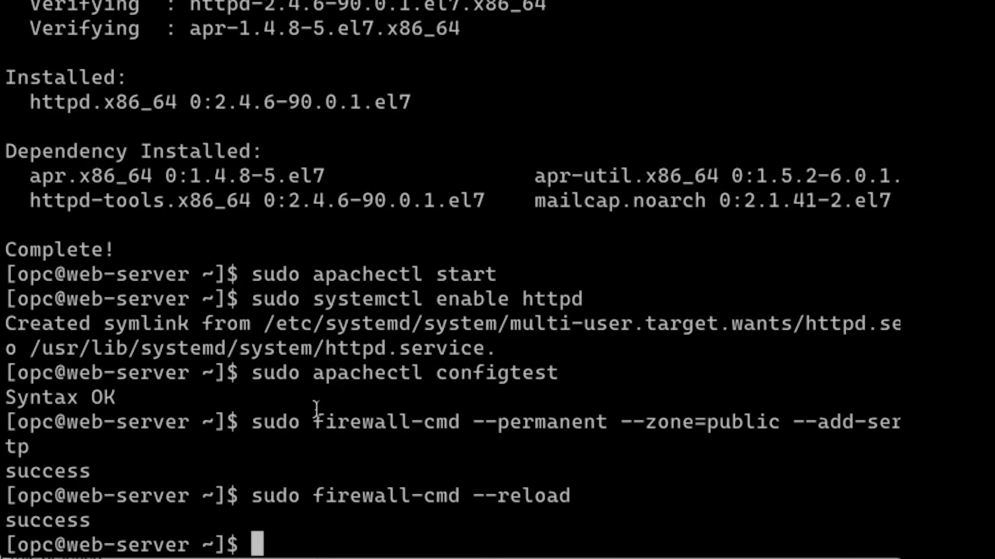
key(ctrl+v)
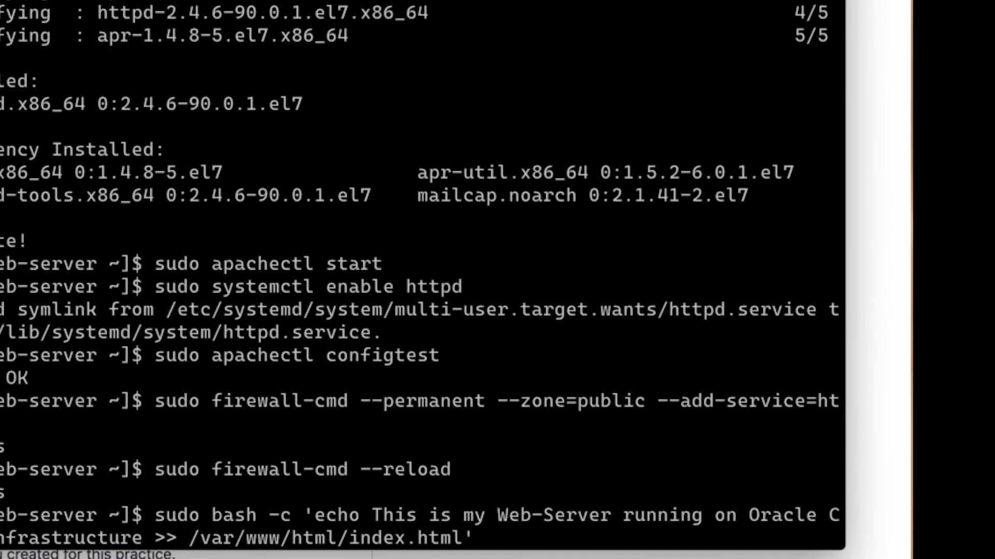
key(Return)
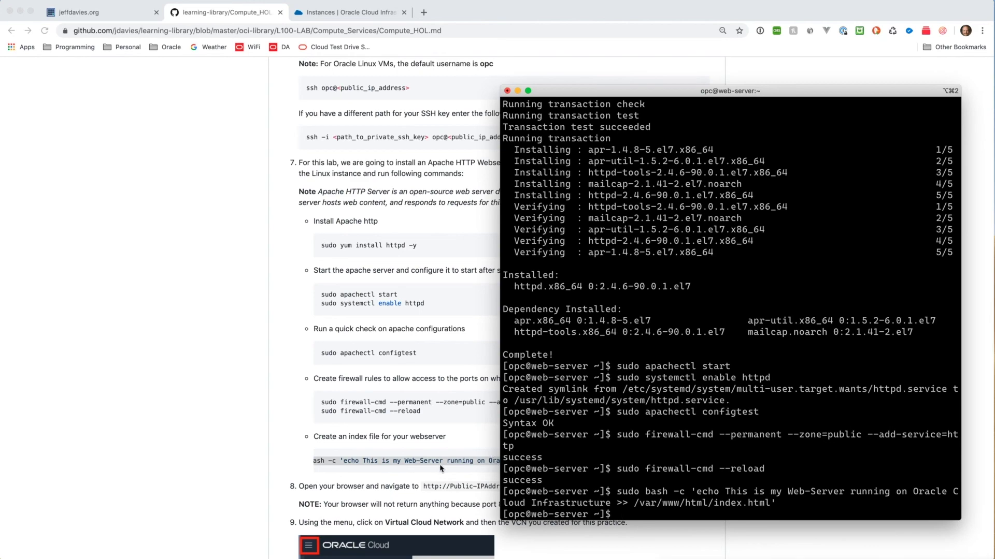
Try to load the Web-Server instance's public IP address, 158.101.8.197, in a new browser tab
click(412, 477)
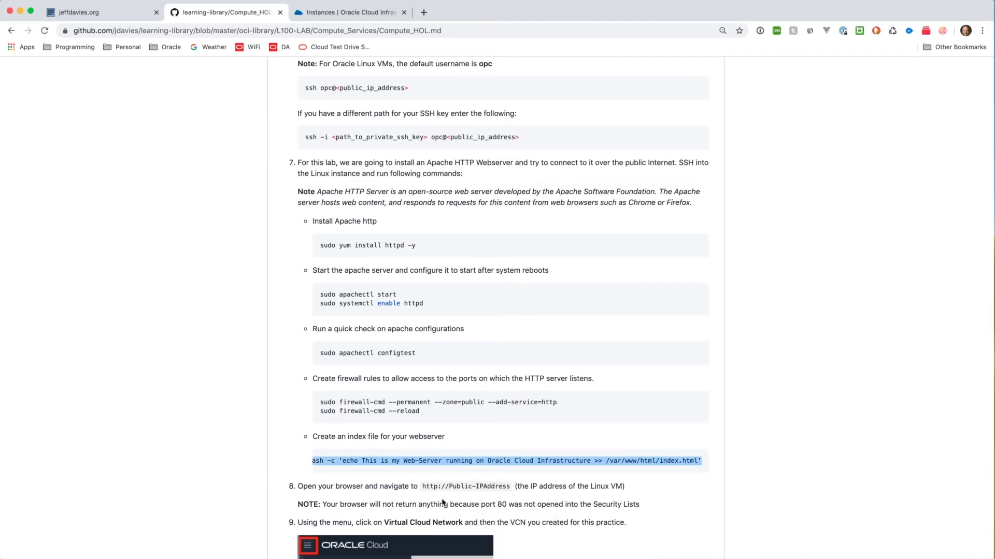
click(330, 15)
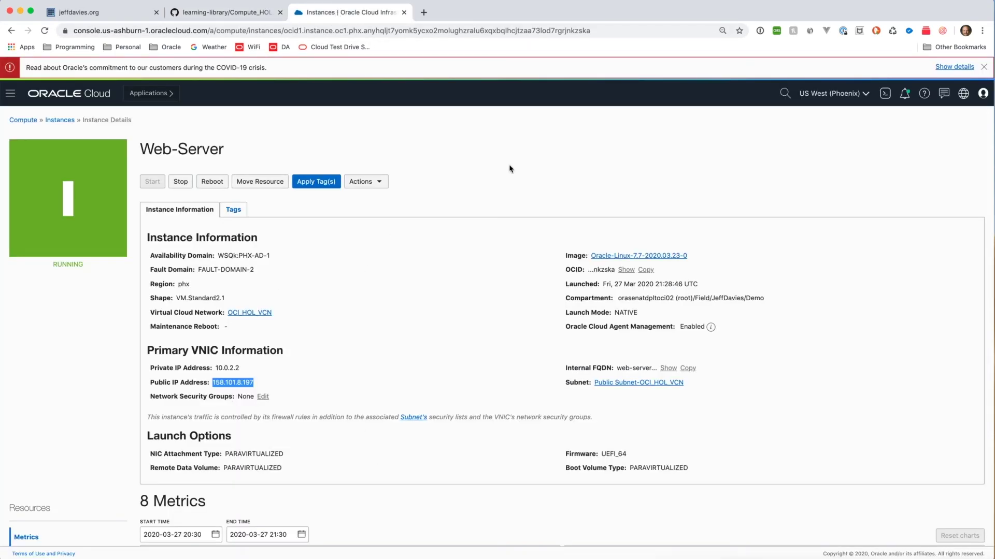
click(424, 11)
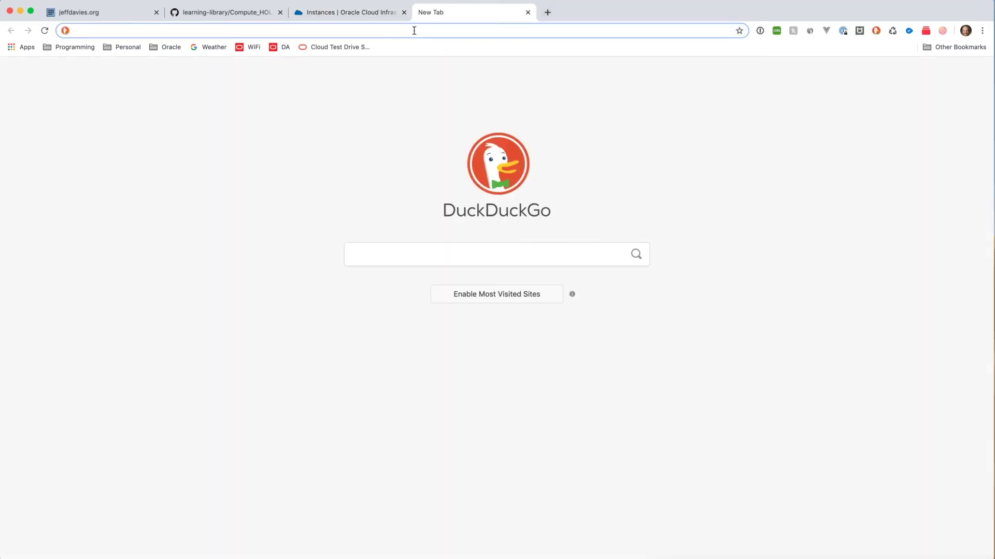
text(158.101.8.197)
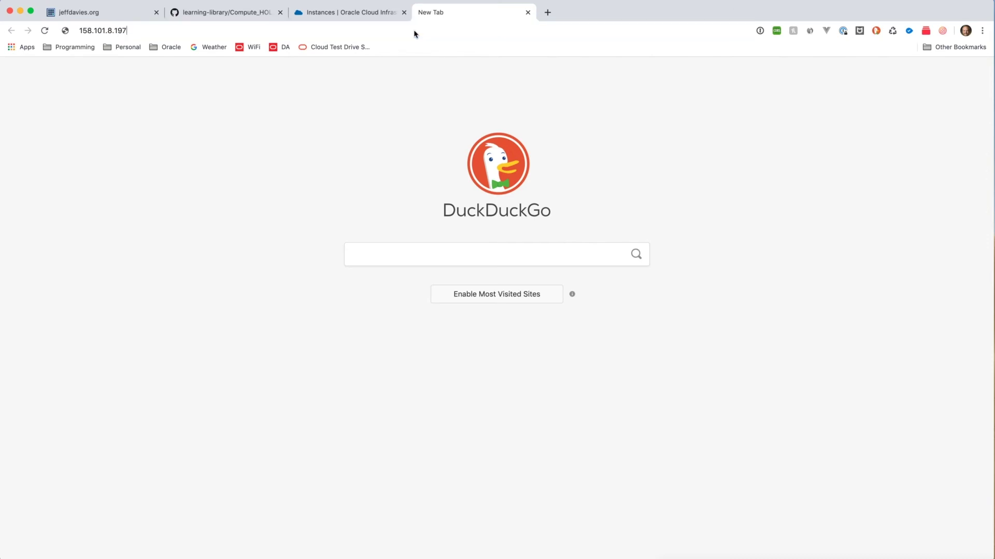
key(Return)
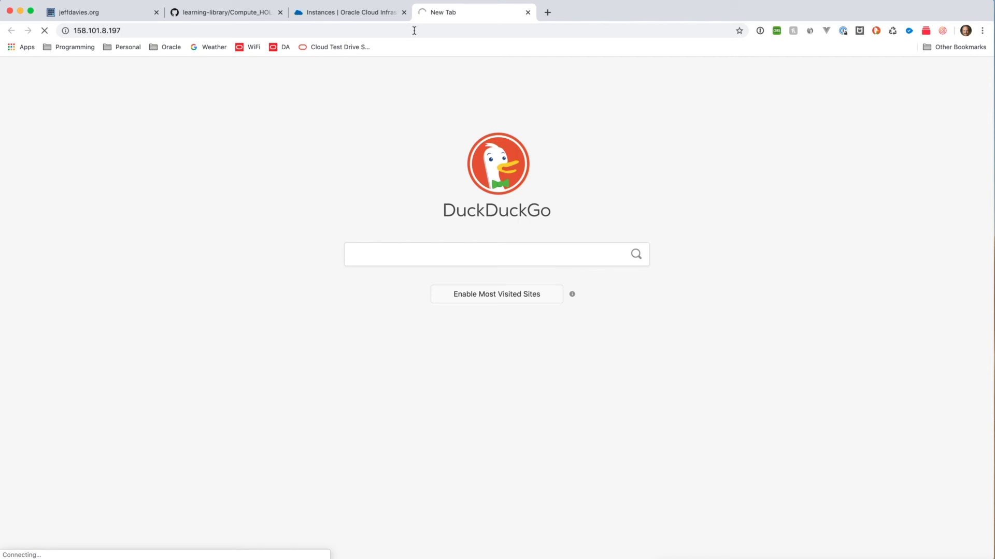
Consult the lab guide's security list instructions and open the default security list of OCI_HOL_VCN in the Oracle Cloud console
click(251, 11)
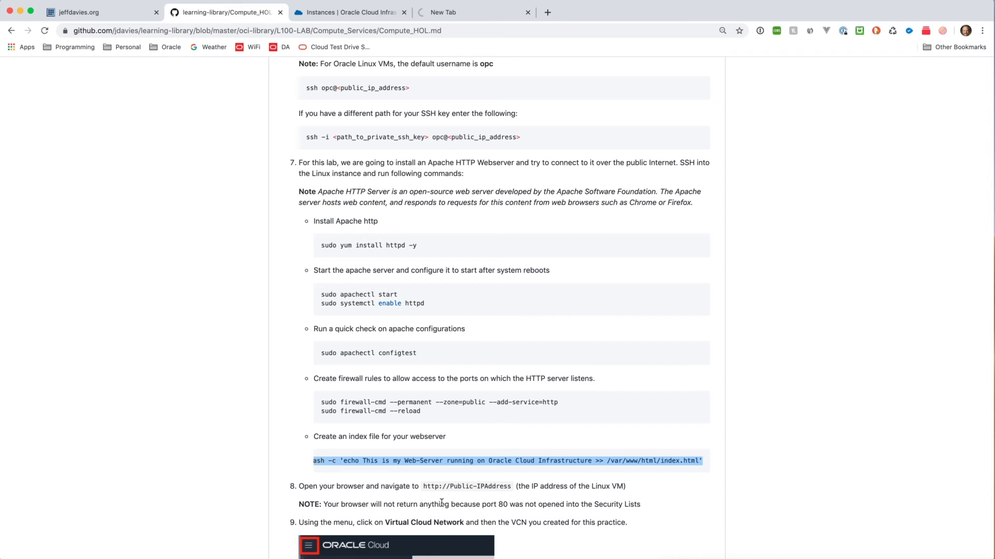
scroll(441, 502, down, 5)
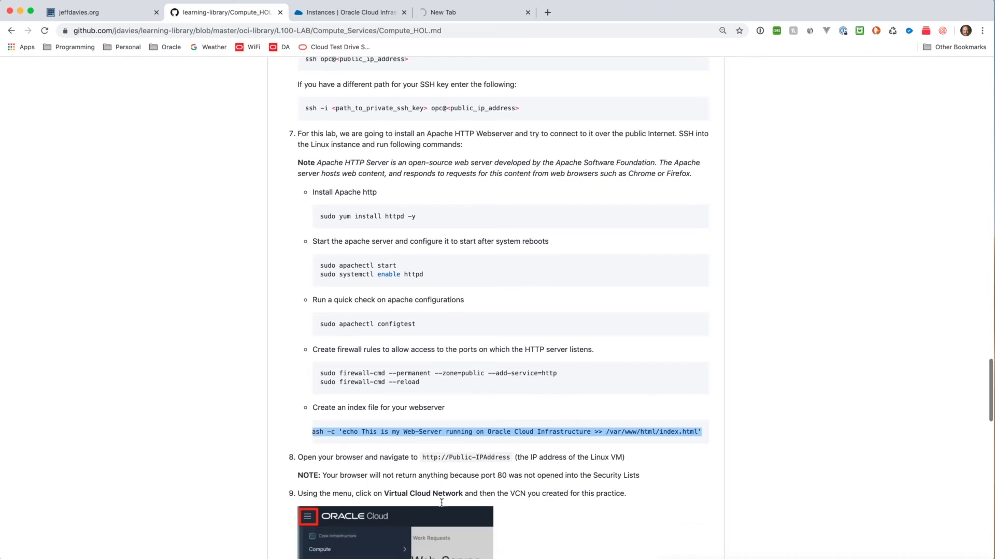
scroll(441, 503, down, 10)
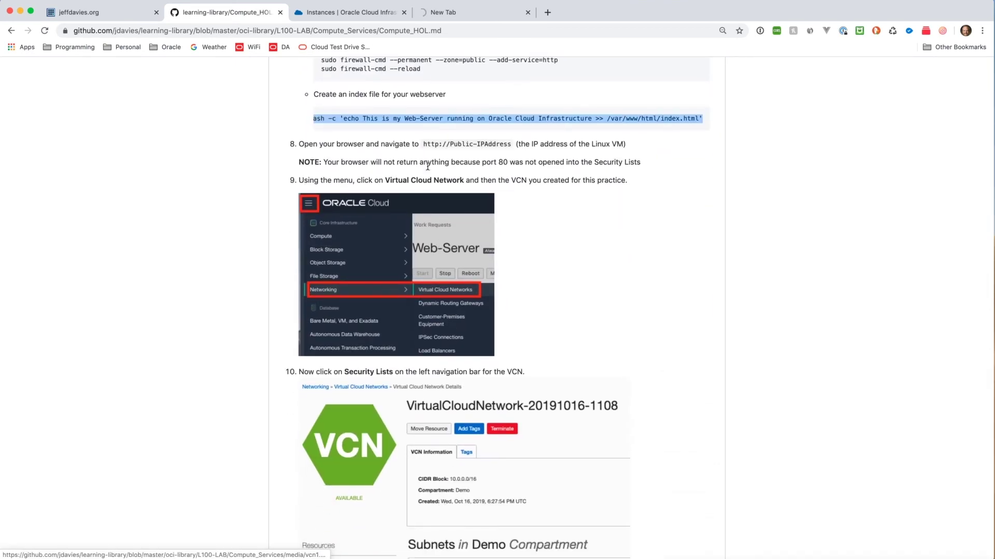
scroll(513, 182, down, 5)
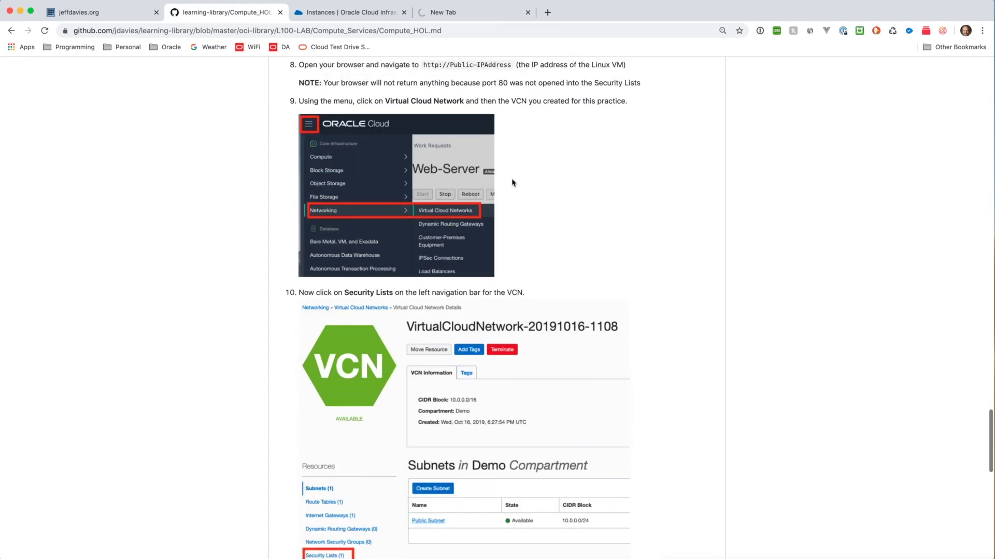
scroll(512, 182, down, 5)
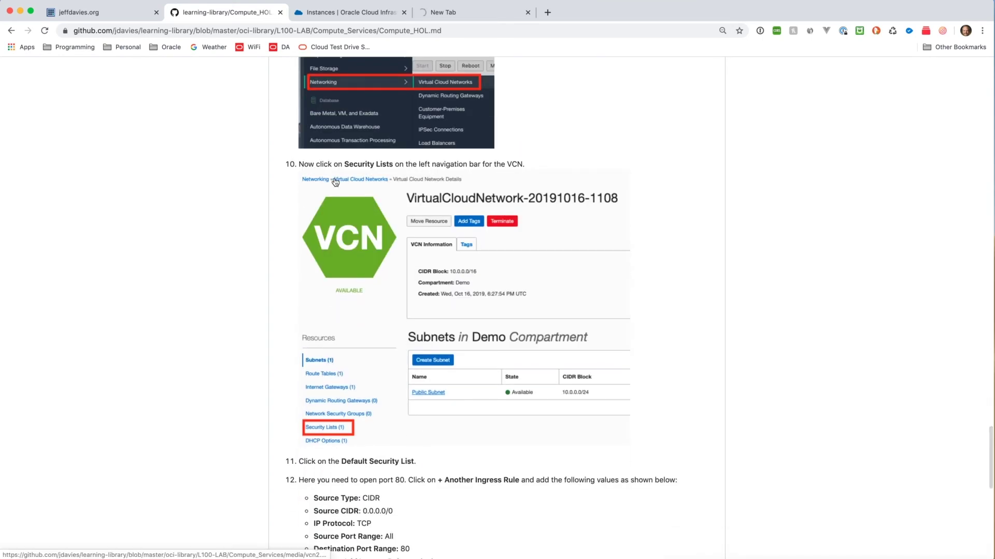
click(342, 15)
click(10, 95)
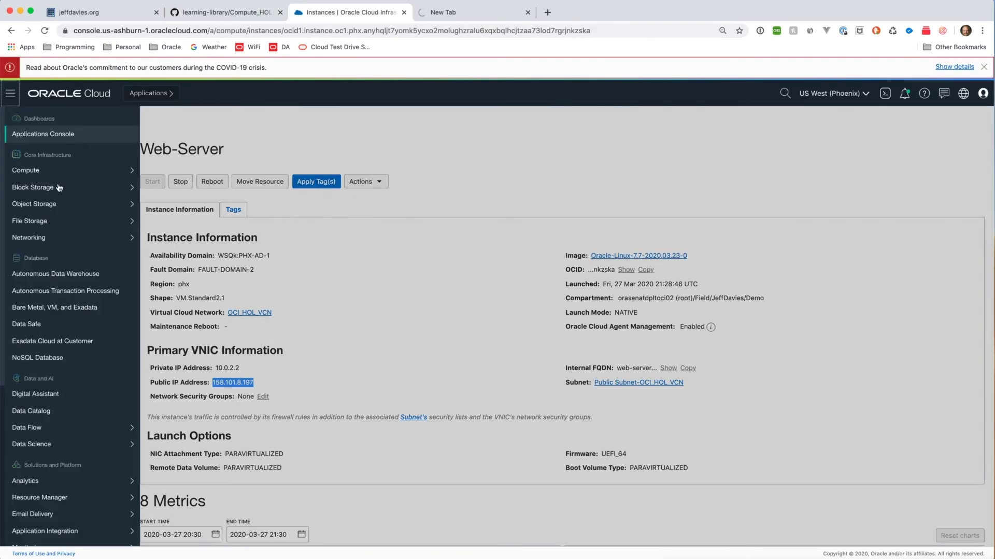
mouse_move(55, 242)
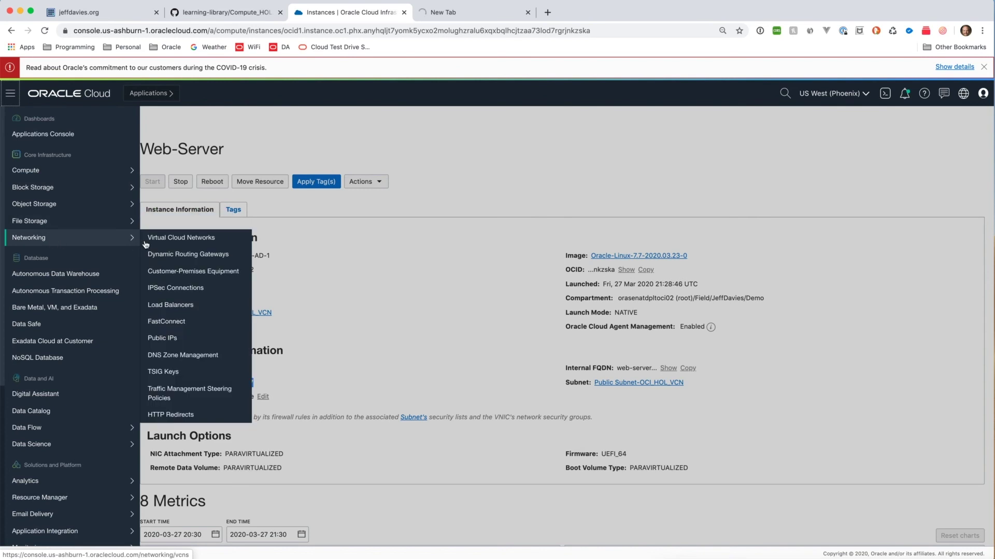
click(168, 241)
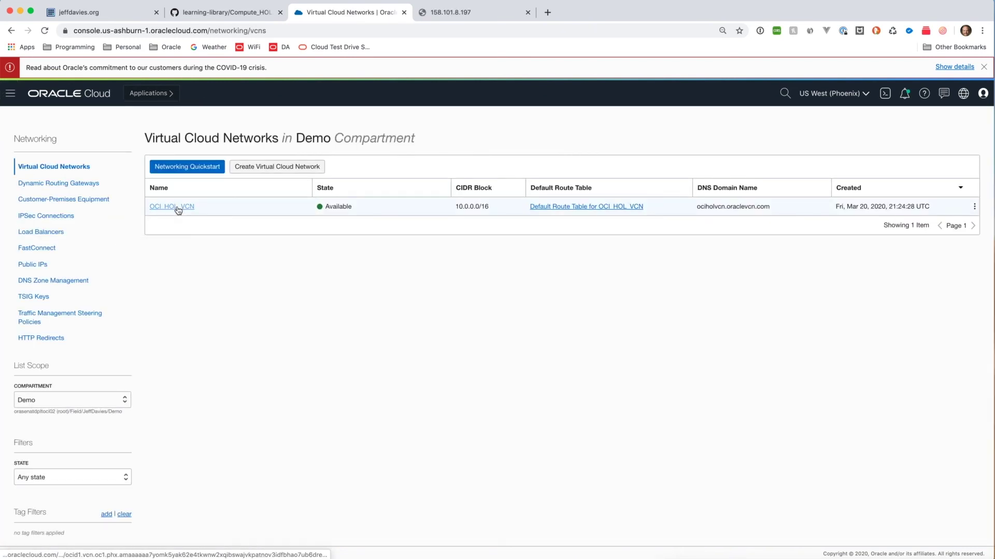
click(177, 209)
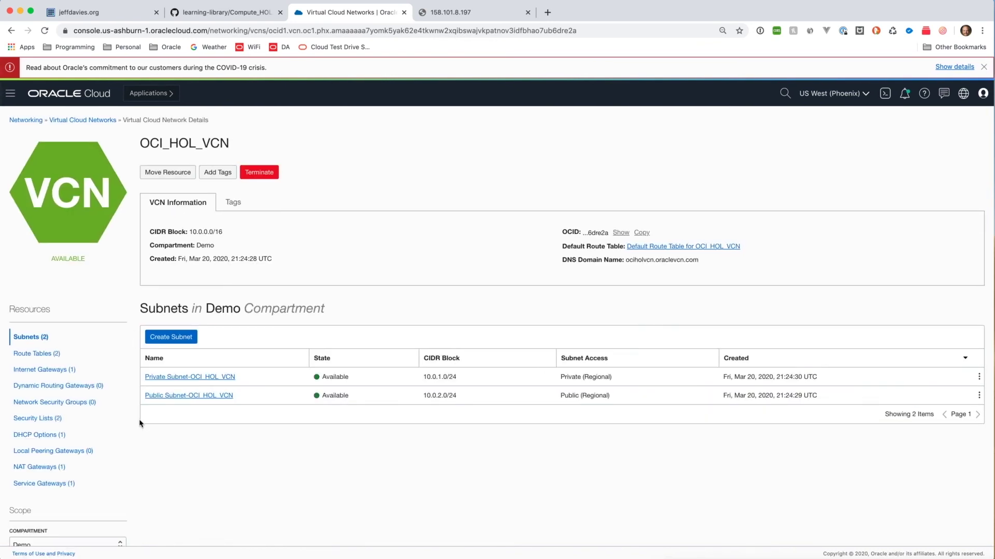
click(49, 419)
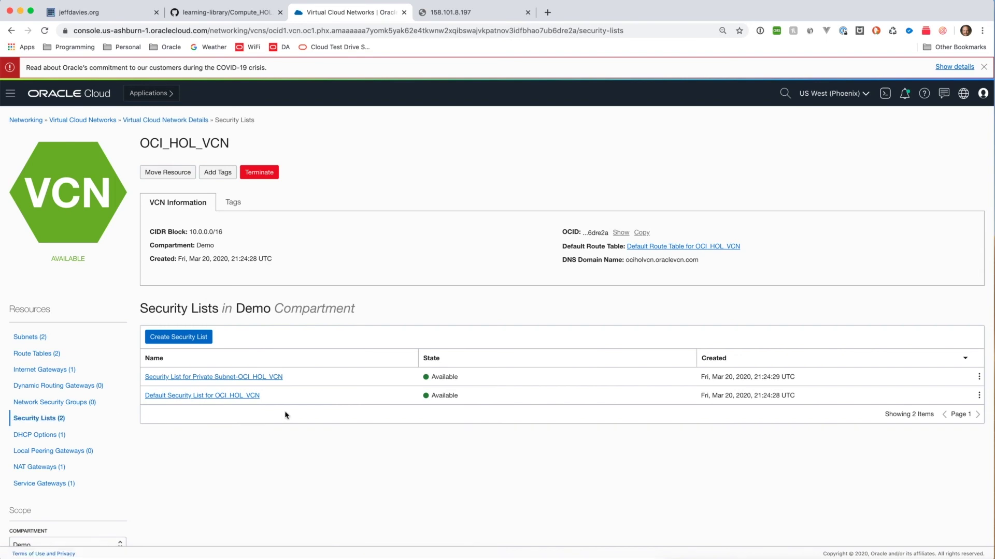
click(215, 396)
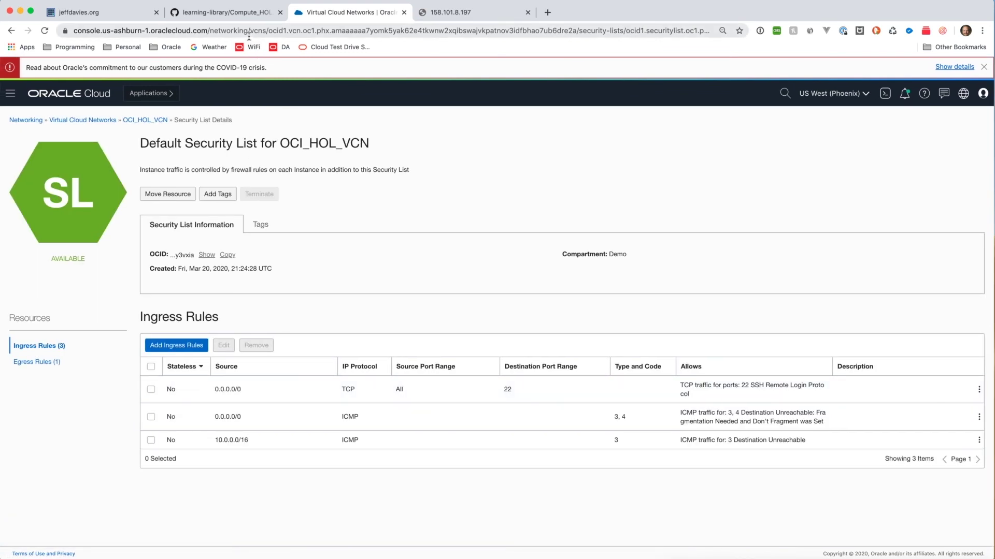
Read the lab guide's ingress rule values for opening port 80 and its final browser check
click(249, 15)
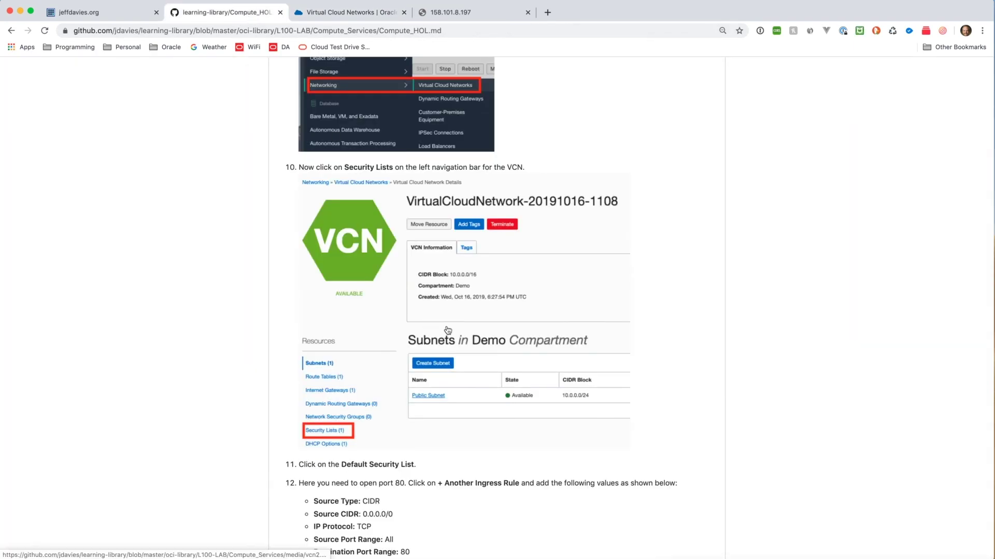
scroll(447, 330, down, 5)
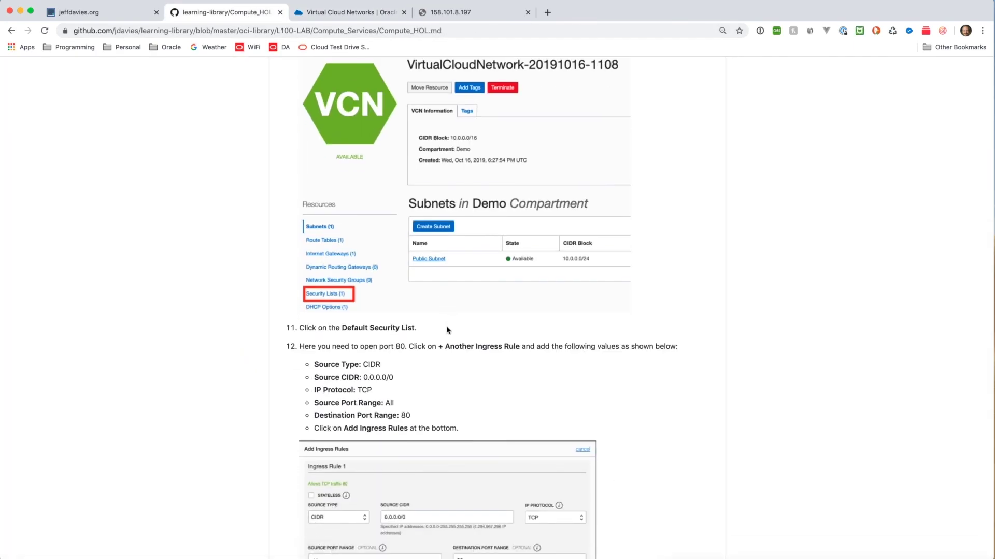
scroll(448, 330, down, 3)
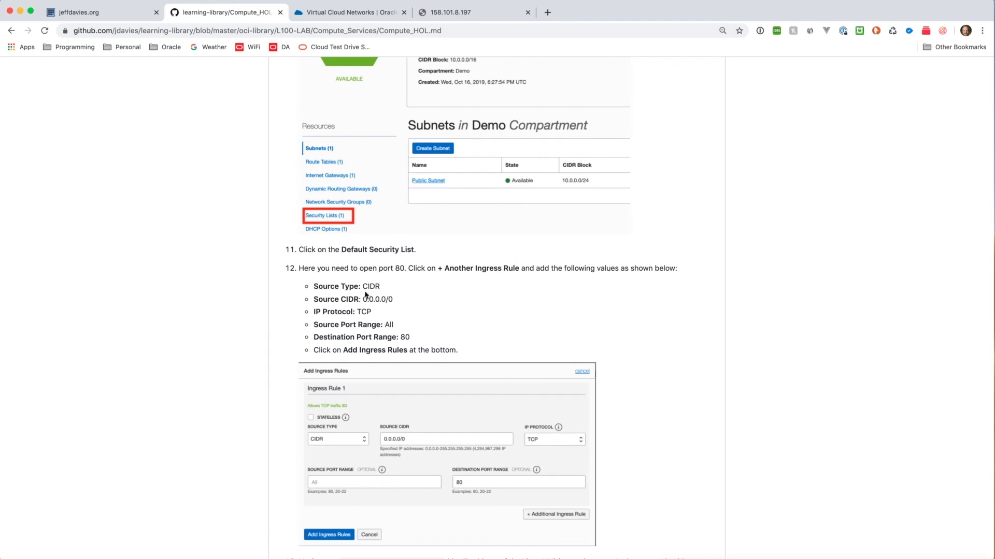
scroll(363, 298, down, 1)
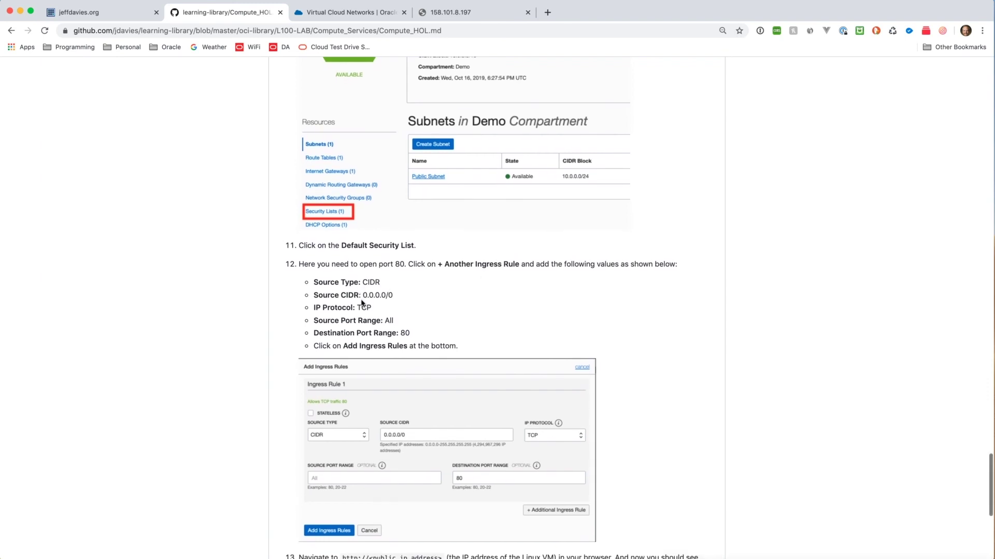
scroll(362, 301, up, 1)
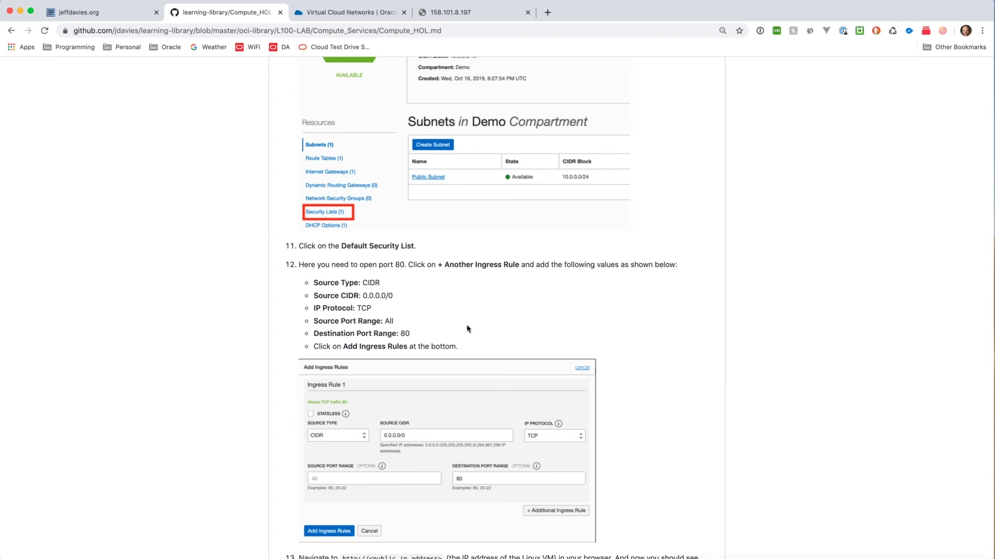
scroll(467, 328, down, 5)
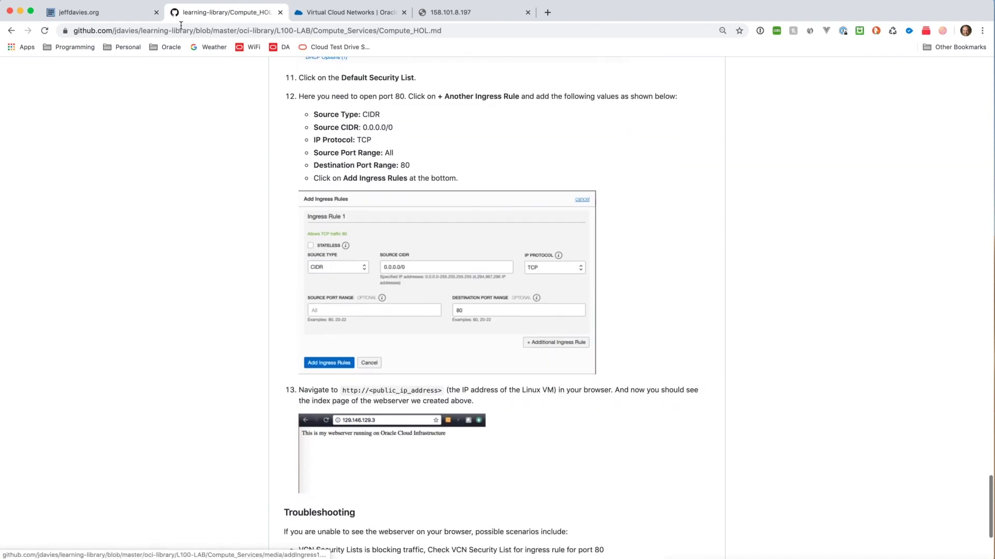
Add a TCP ingress rule to the default security list with source CIDR 0.0.0.0/0, destination port 80 and description "Allow web traffic"
click(327, 17)
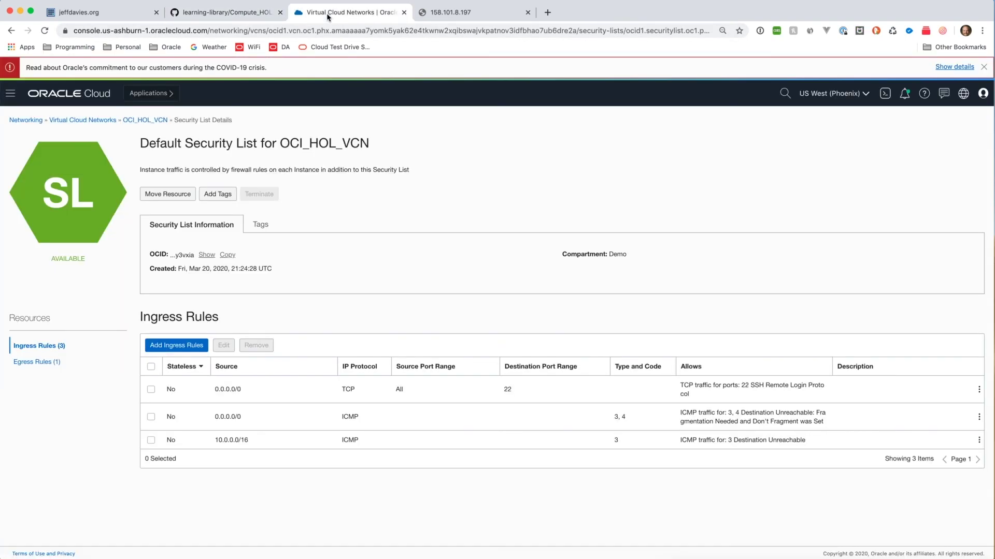
click(174, 348)
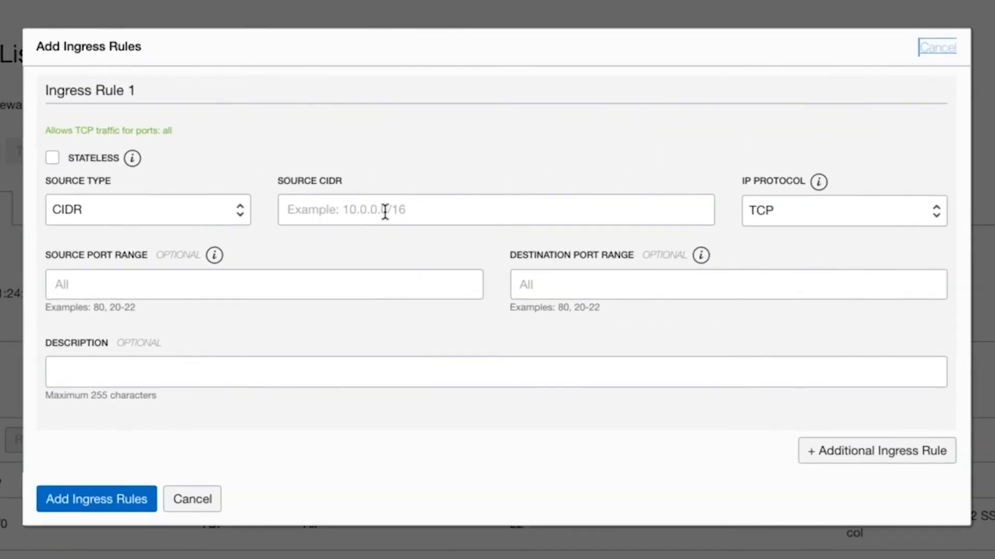
click(414, 219)
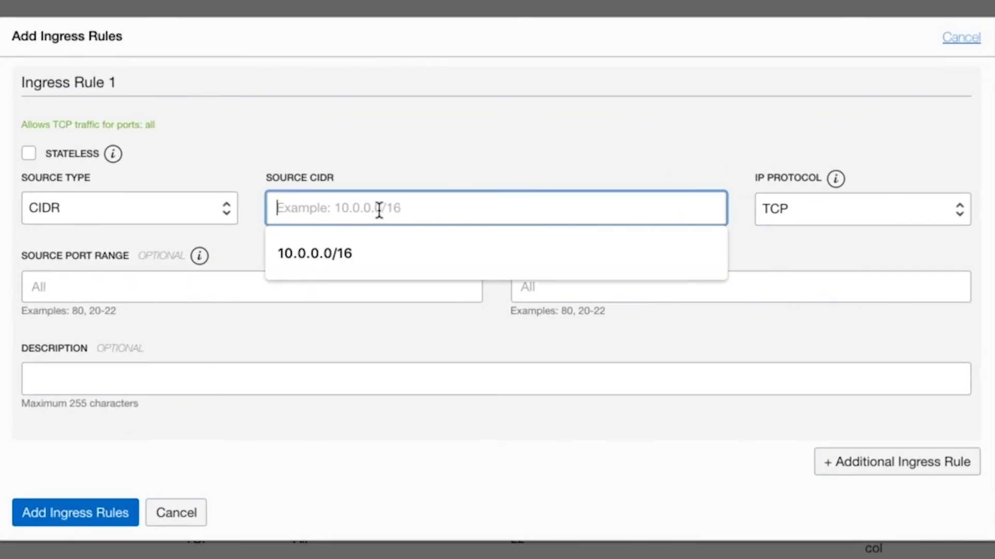
text(0.)
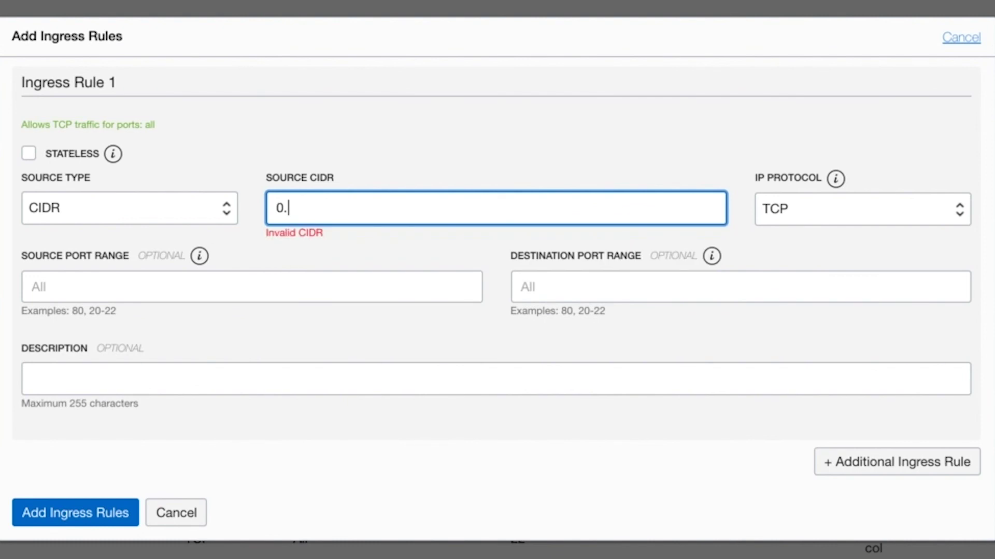
text(0.0.0/0)
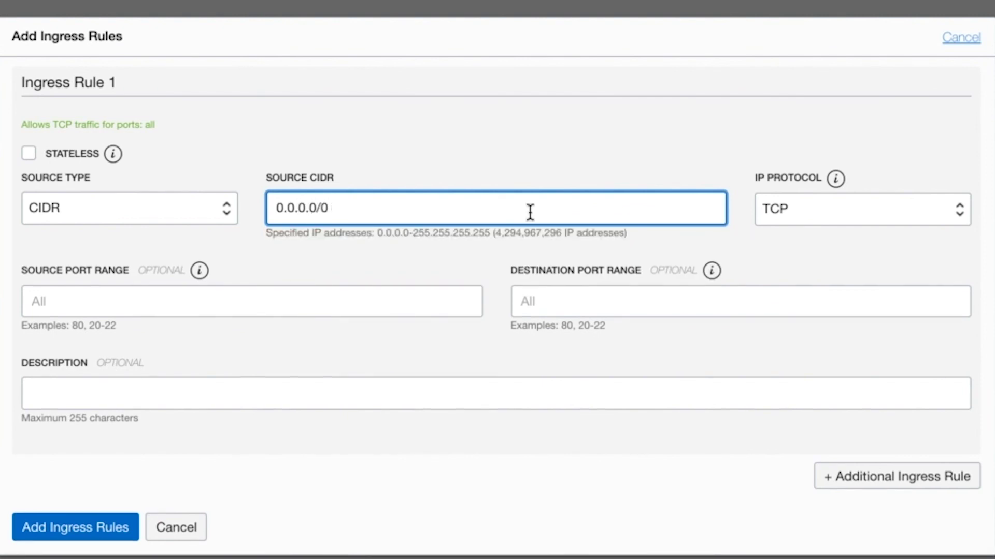
click(179, 306)
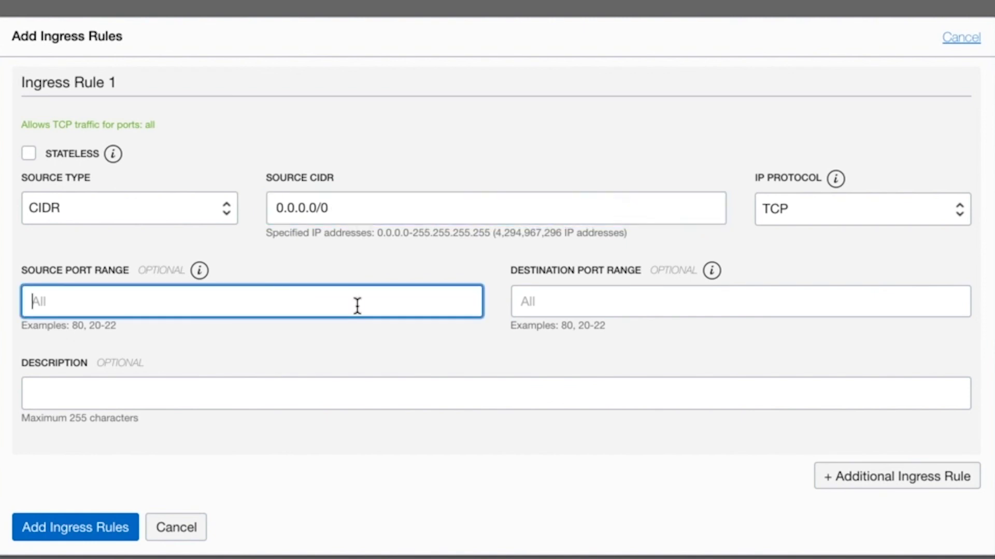
click(575, 303)
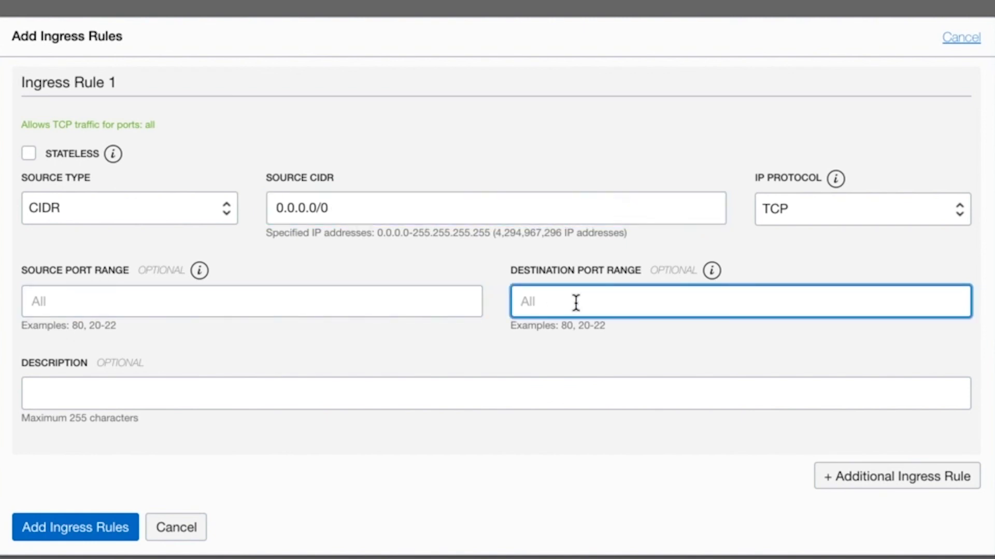
text(80)
click(87, 392)
text(A)
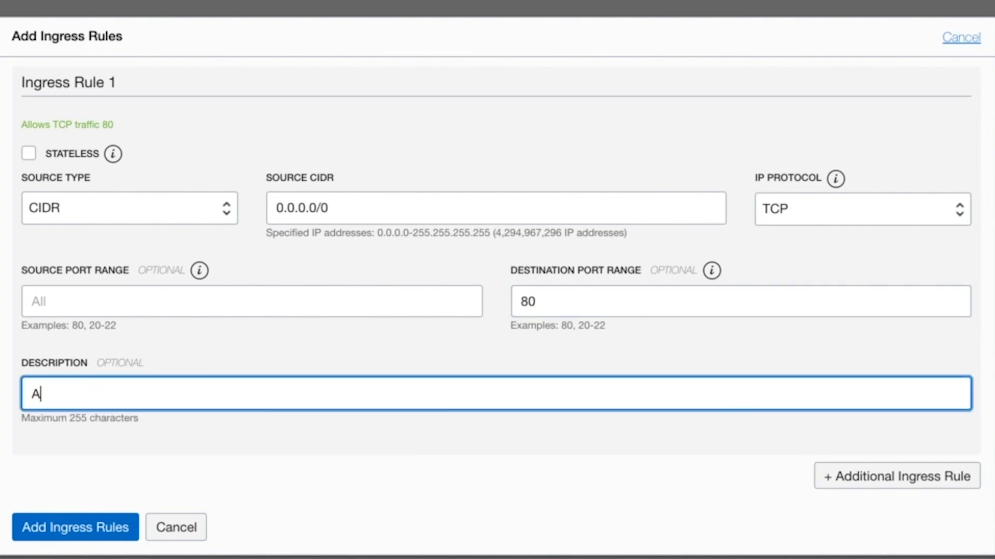
text(llow web traffic)
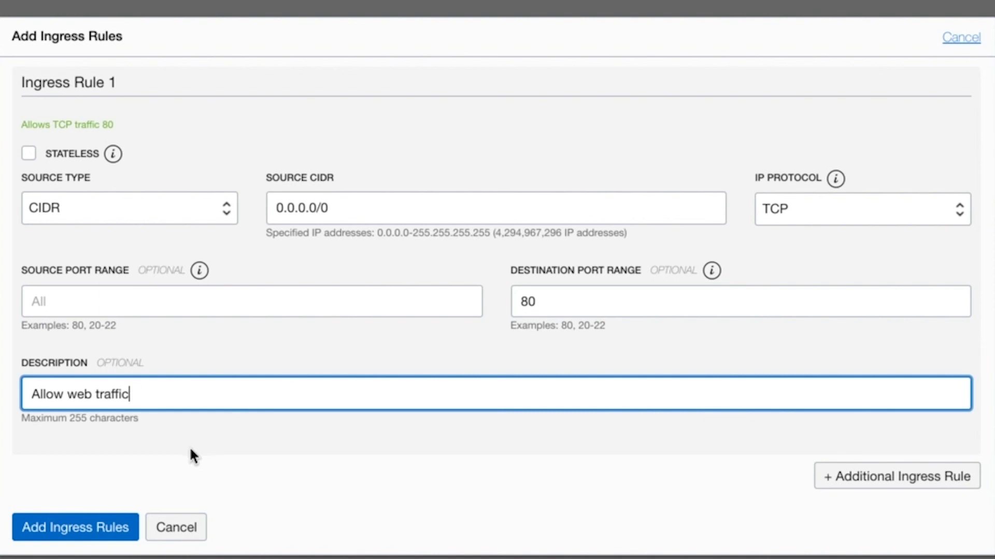
click(63, 533)
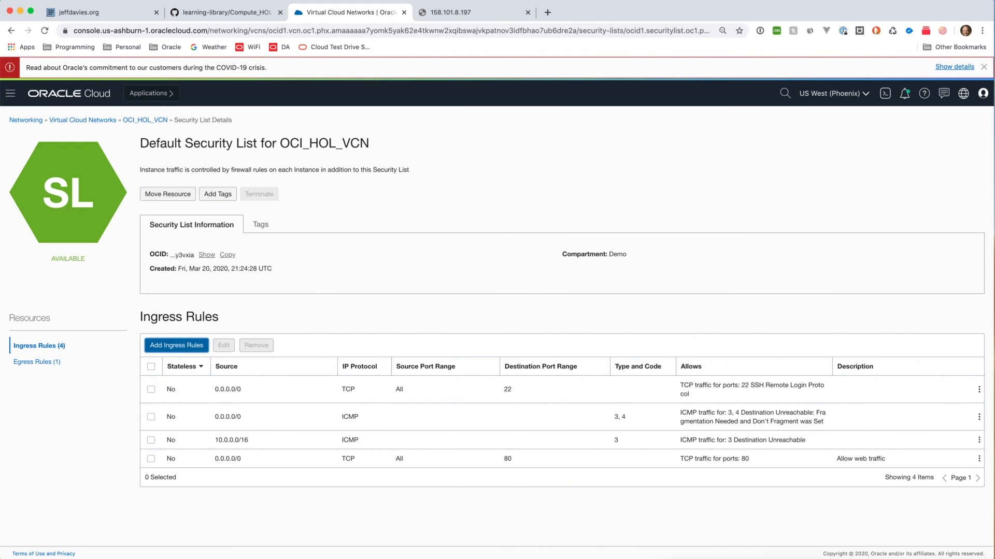
Check the web server's index page at 158.101.8.197 and return to the lab guide
click(452, 13)
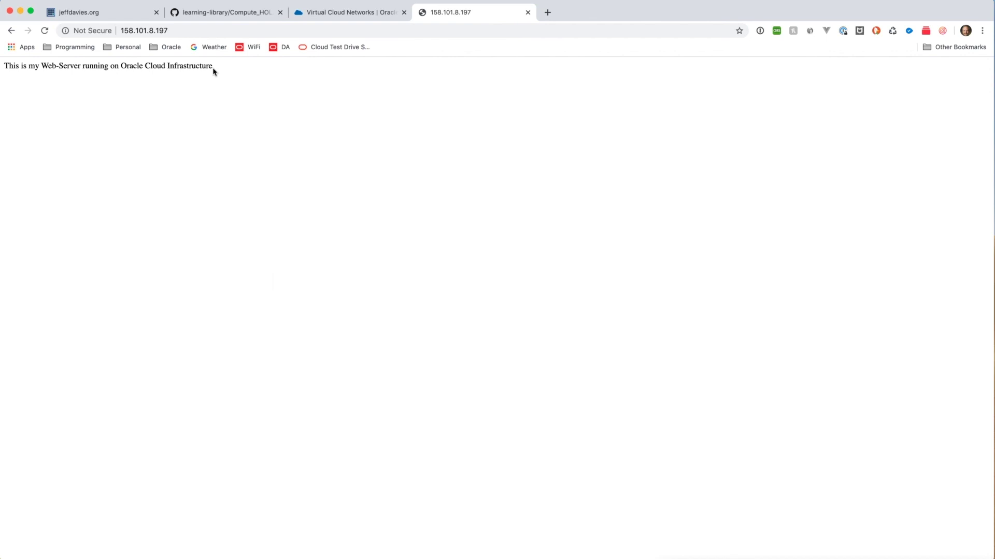
key(ctrl+shift+Tab)
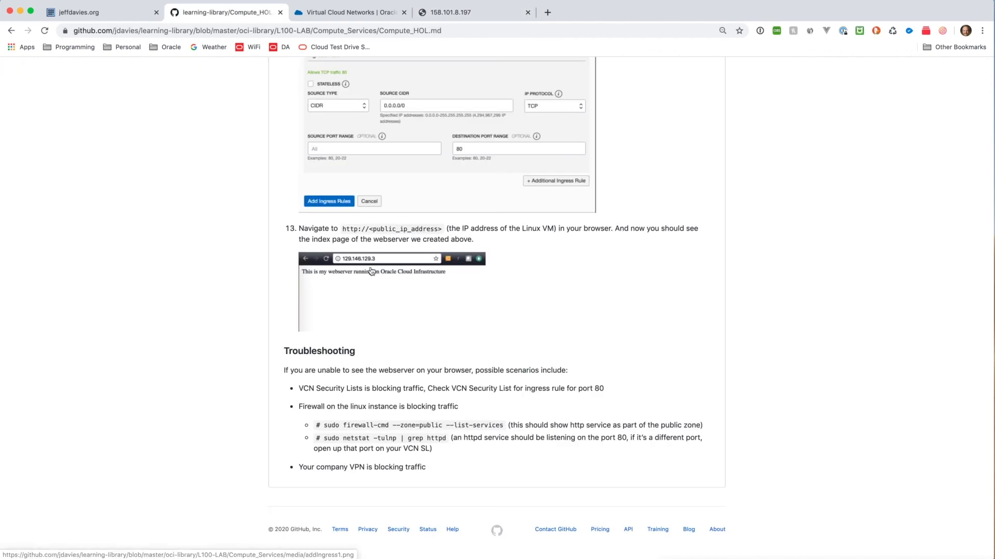